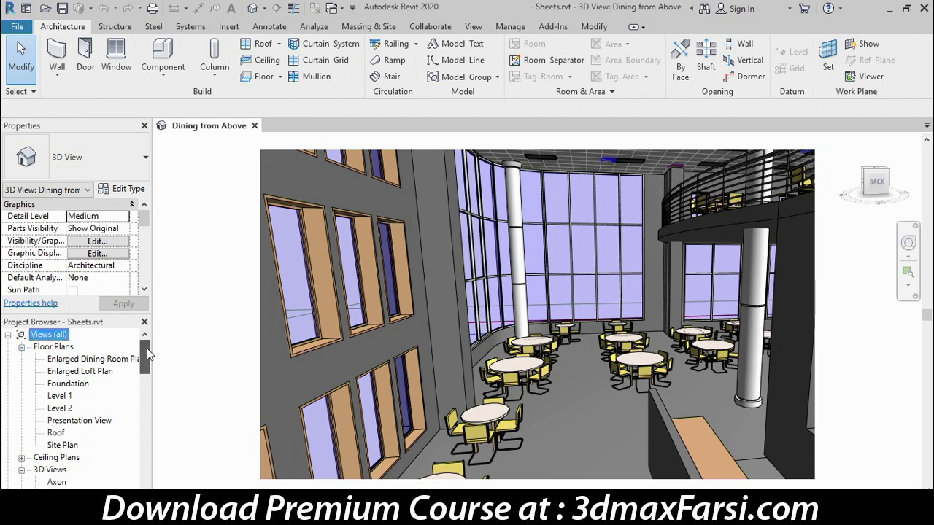
- Expand sheet A2 to reveal its placed reflected ceiling plan
drag(147, 348, 145, 427)
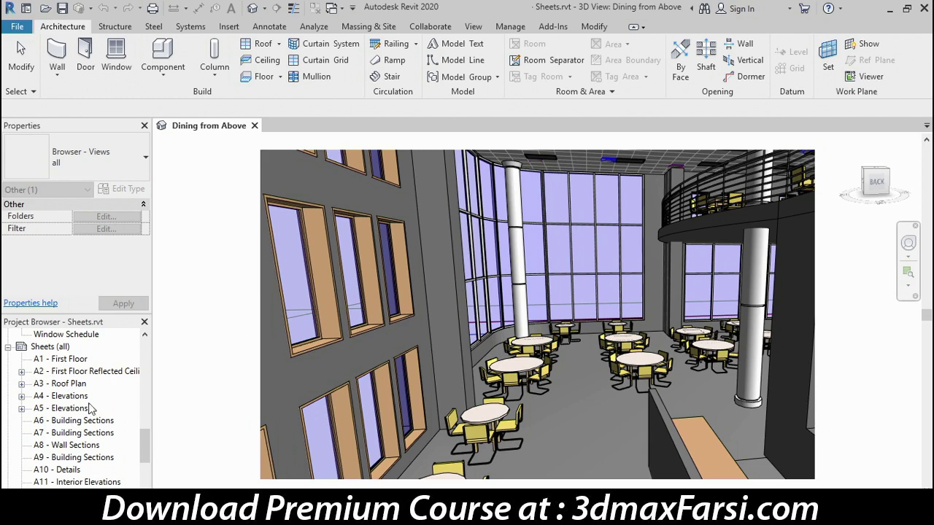
click(65, 361)
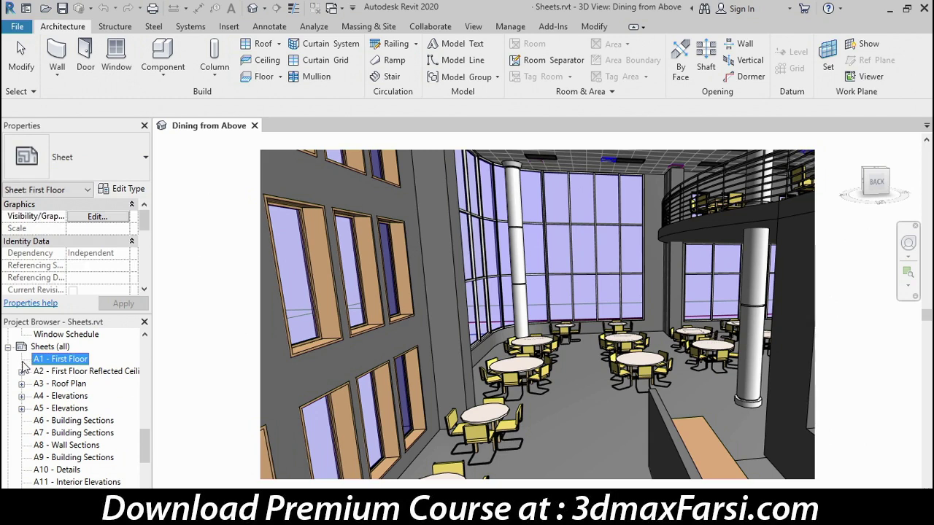
click(71, 376)
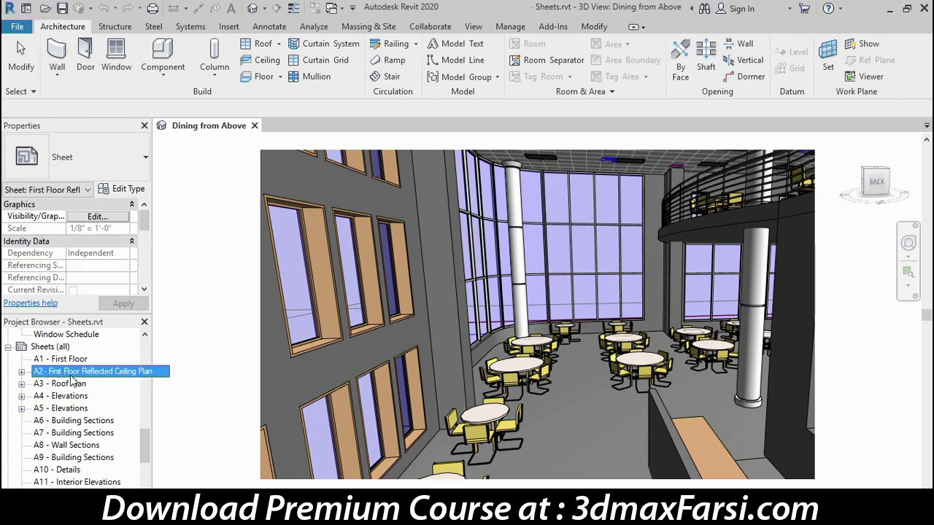
click(21, 371)
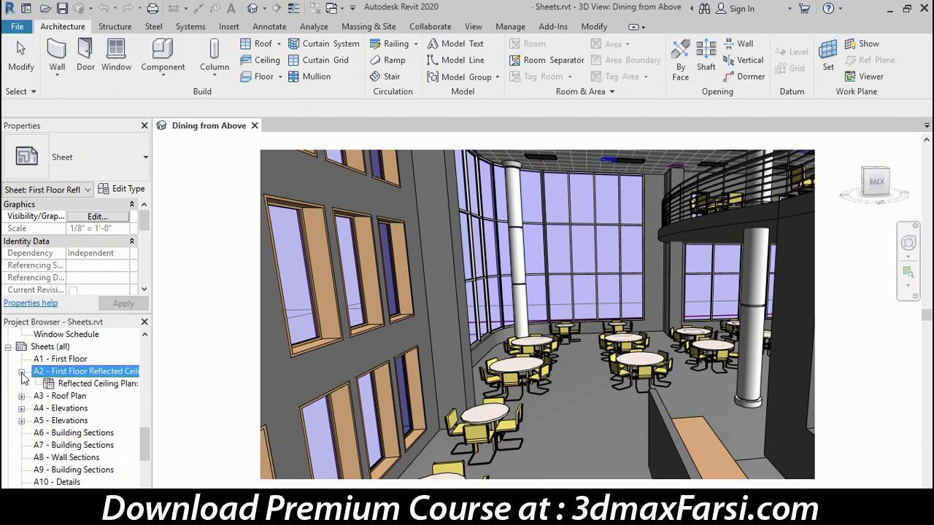
click(96, 384)
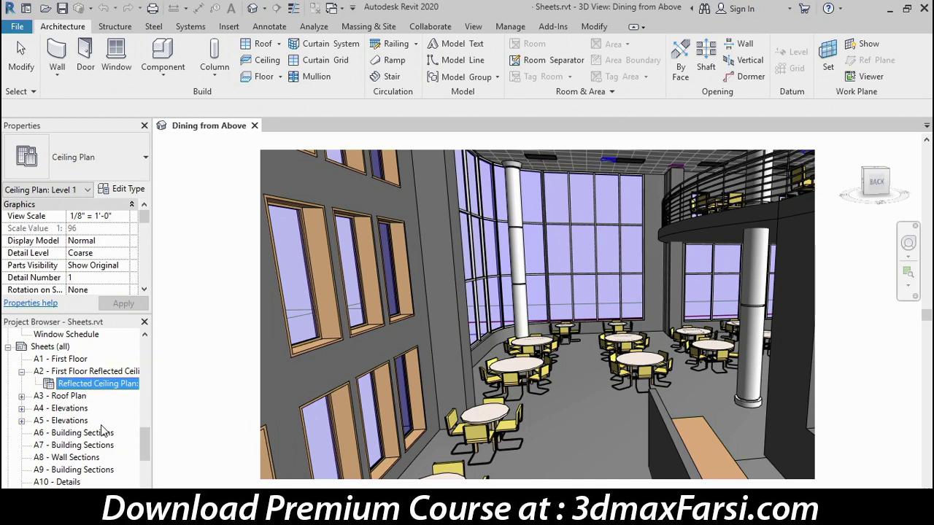
- Expand sheets A4 and A5 to list their South, East and West elevations, then open A4 - Elevations
click(67, 409)
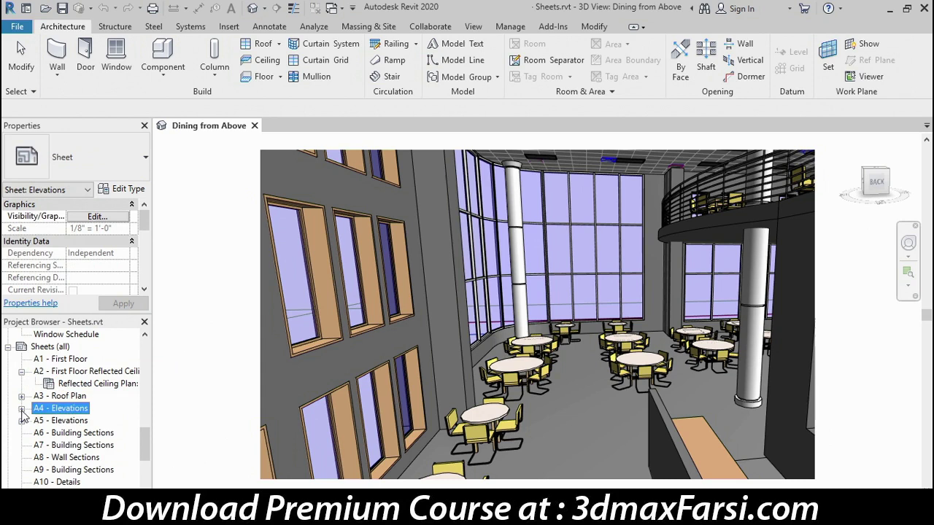
click(22, 409)
click(22, 445)
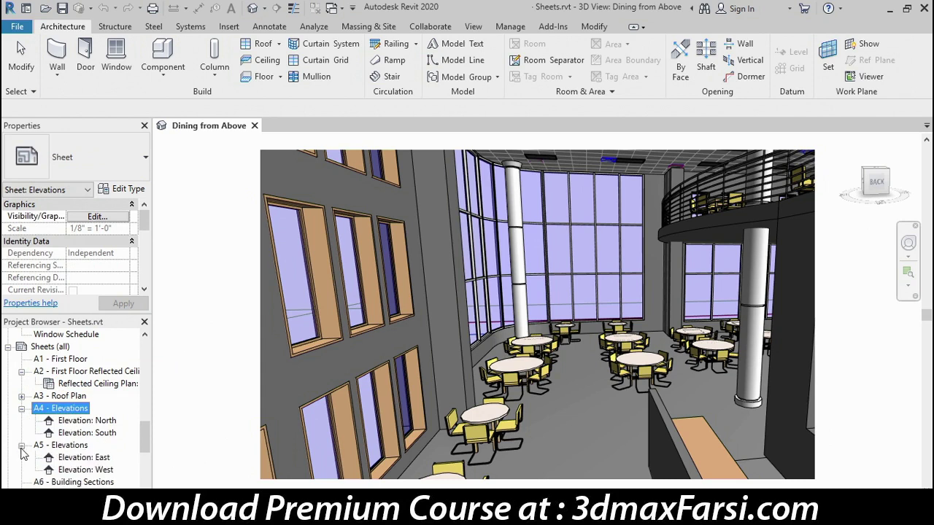
click(84, 432)
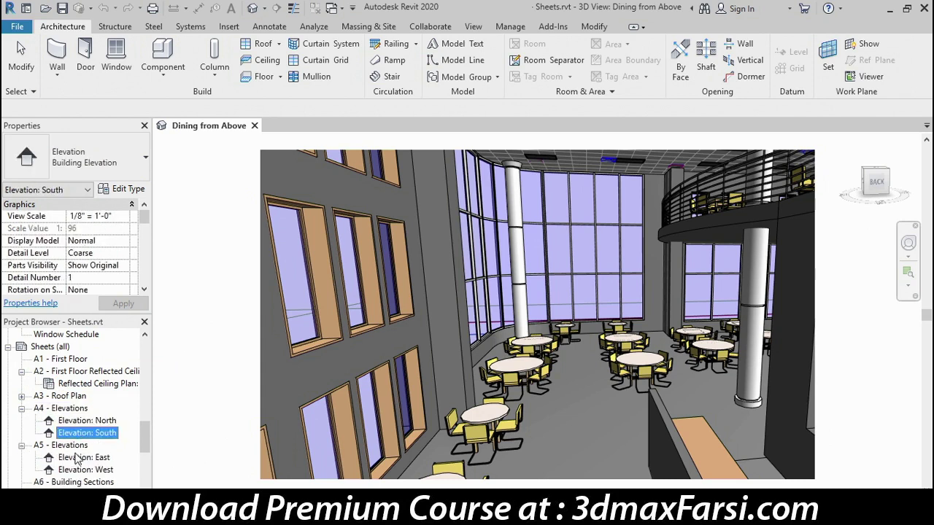
click(77, 457)
click(76, 470)
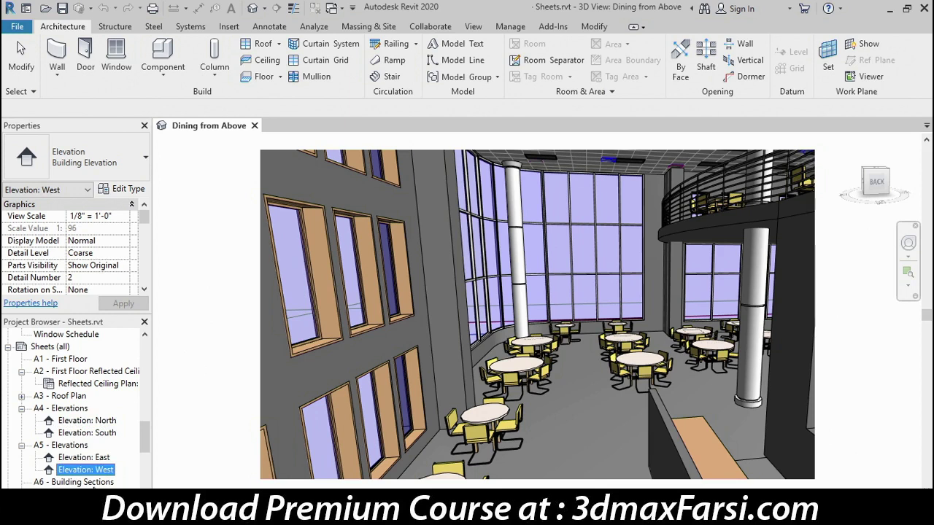
click(66, 409)
double_click(66, 410)
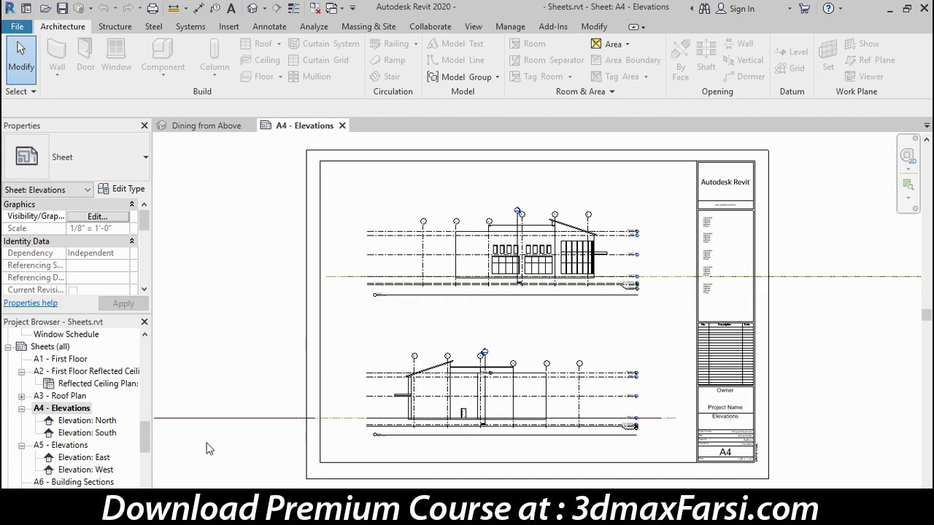
drag(150, 439, 148, 393)
click(86, 398)
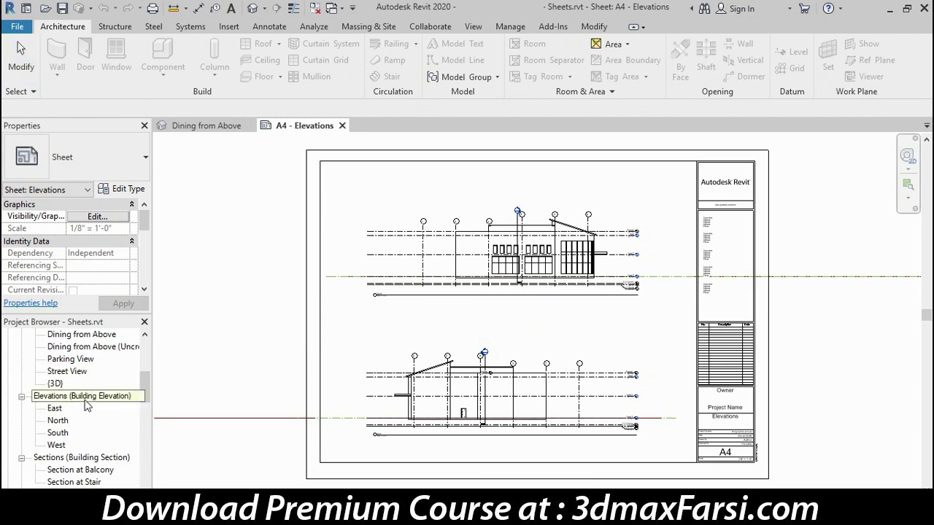
- Open the South elevation and uncheck Site Plan.dwg under Imported Categories in Visibility/Graphics
double_click(67, 434)
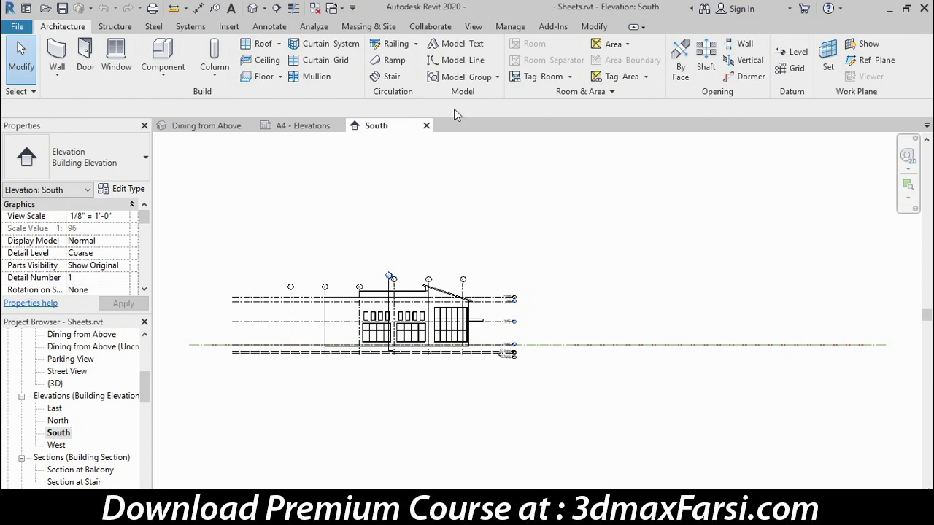
click(473, 27)
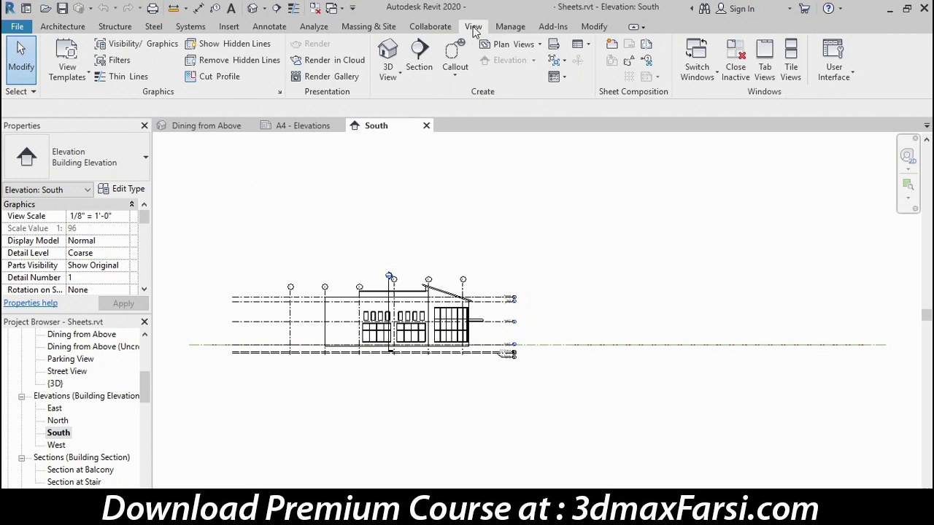
click(144, 45)
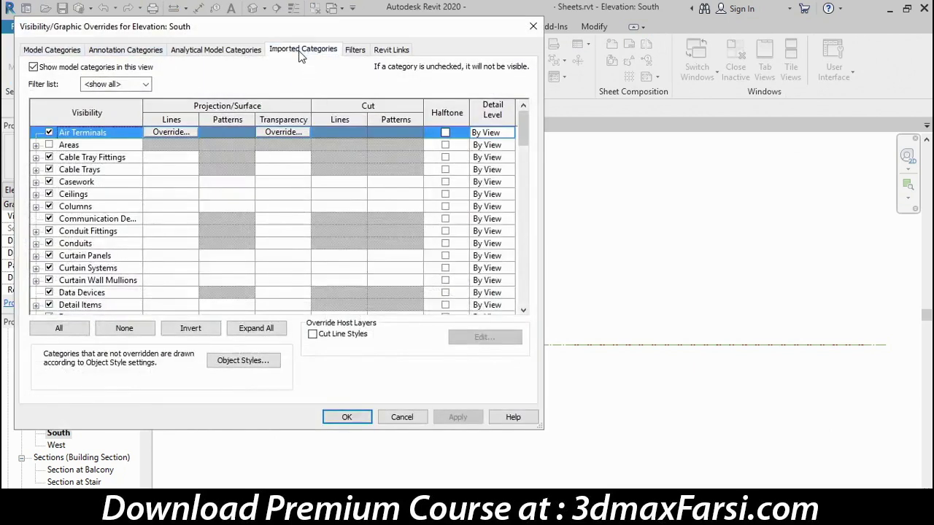
click(301, 51)
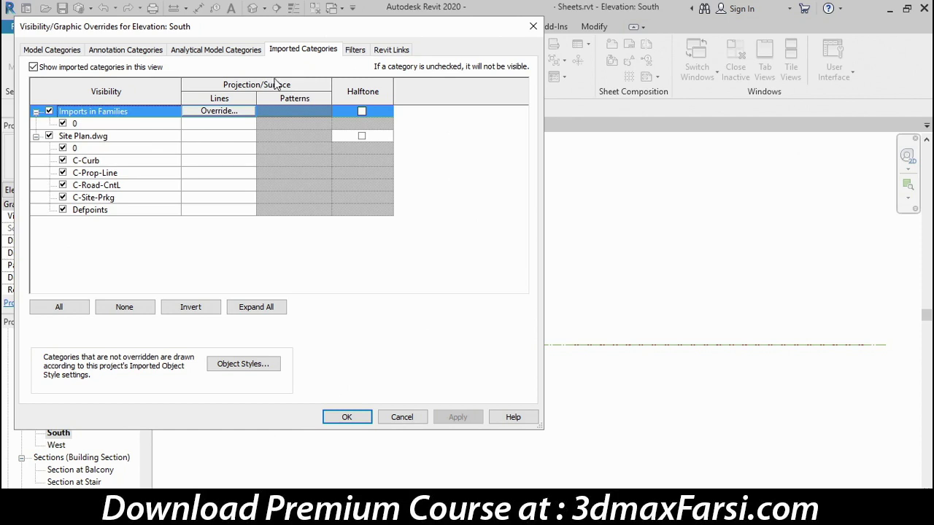
click(81, 137)
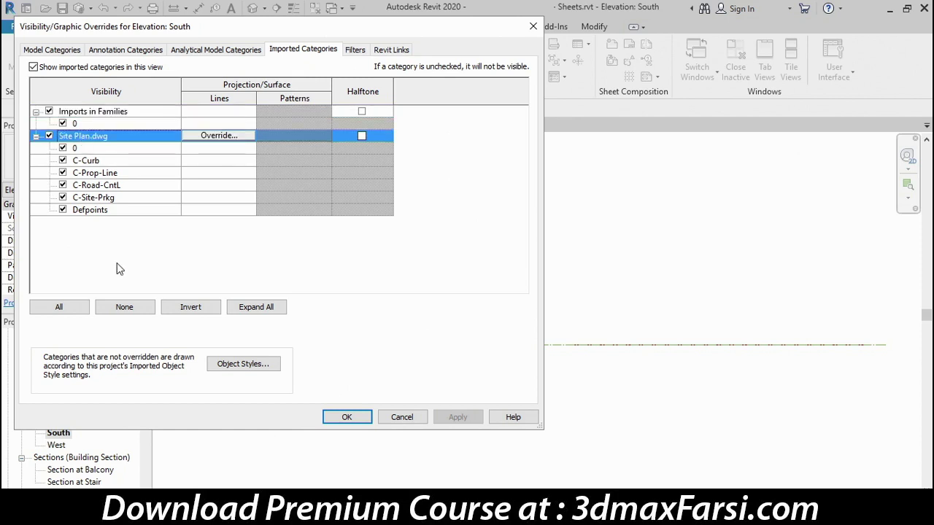
click(49, 135)
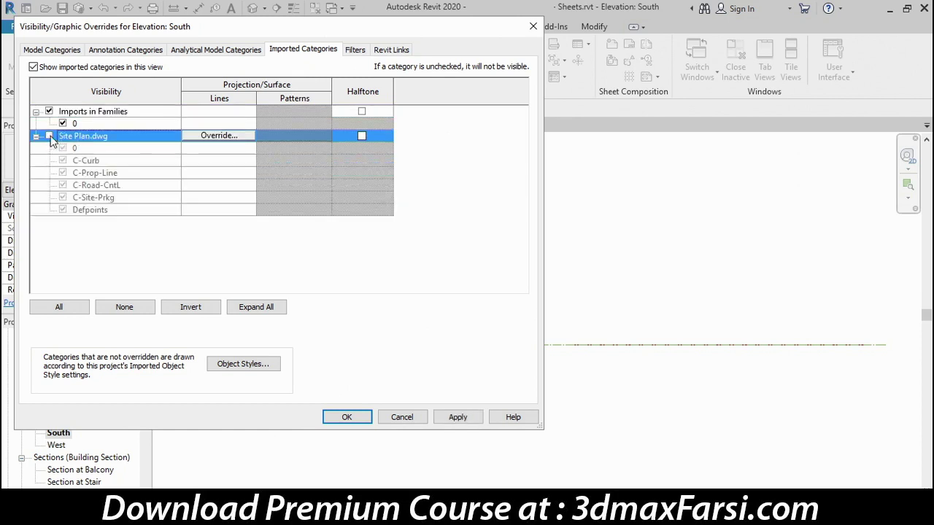
click(336, 417)
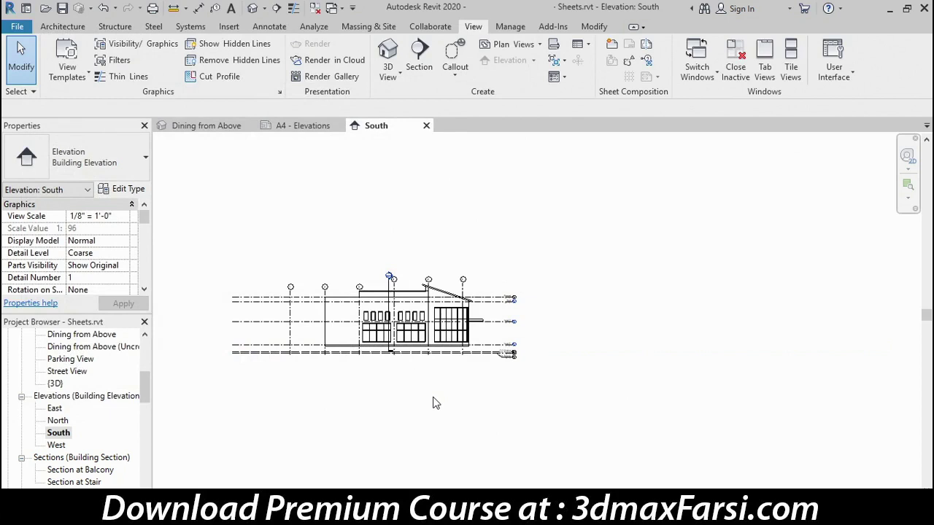
- Close the South elevation and open Elevations > North from the Project Browser
click(426, 126)
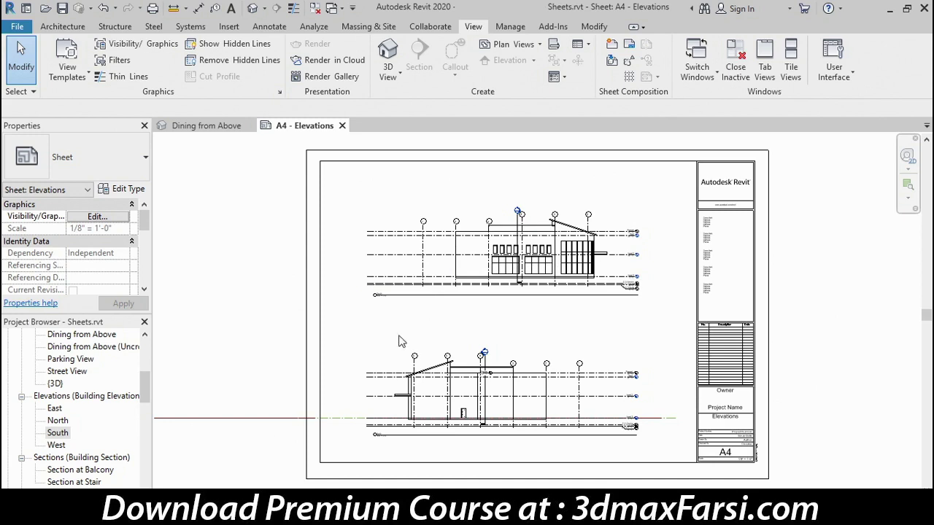
click(58, 421)
double_click(58, 421)
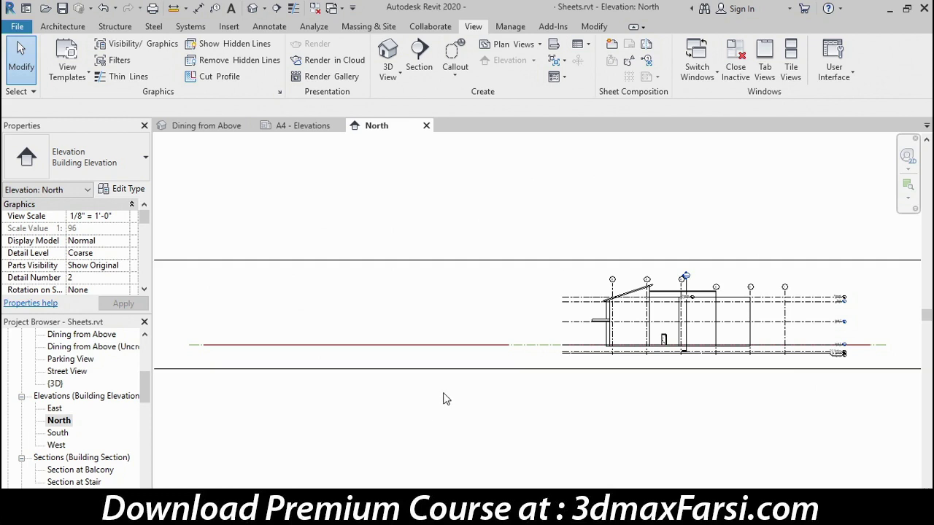
- Pull the North elevation's left and right crop edges in to the building and hide the crop boundary
scroll(447, 398, down, 1)
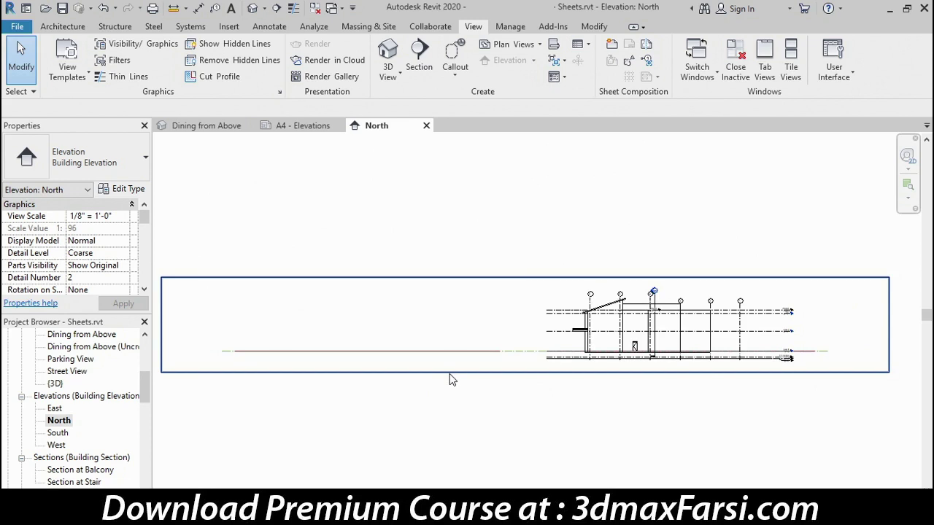
click(450, 374)
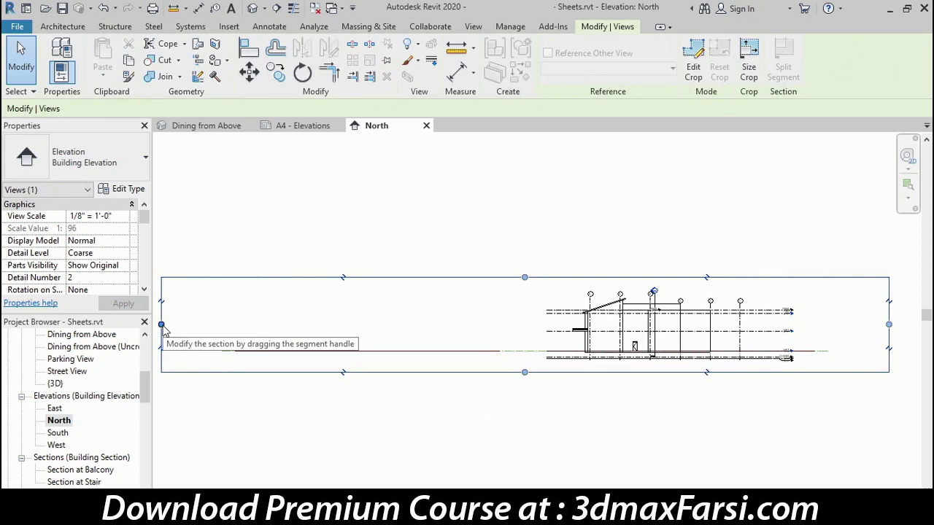
drag(162, 325, 163, 325)
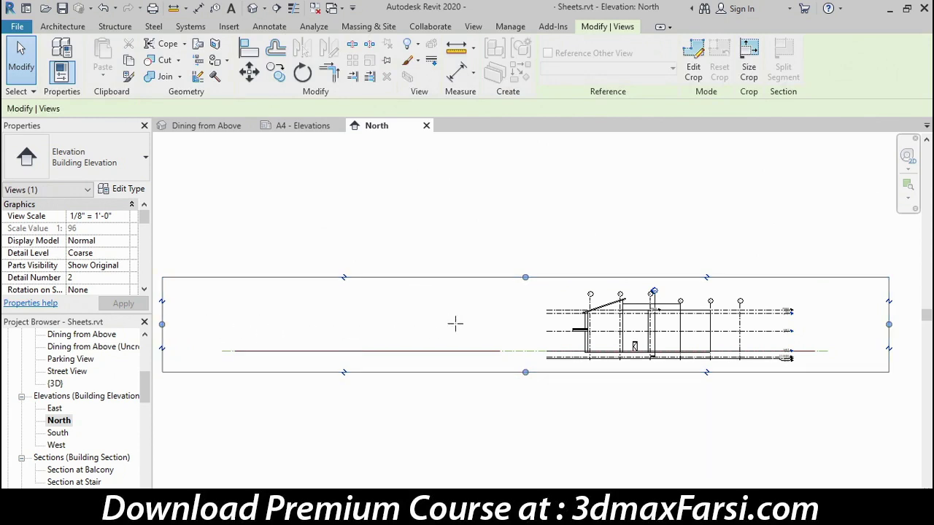
drag(455, 324, 514, 324)
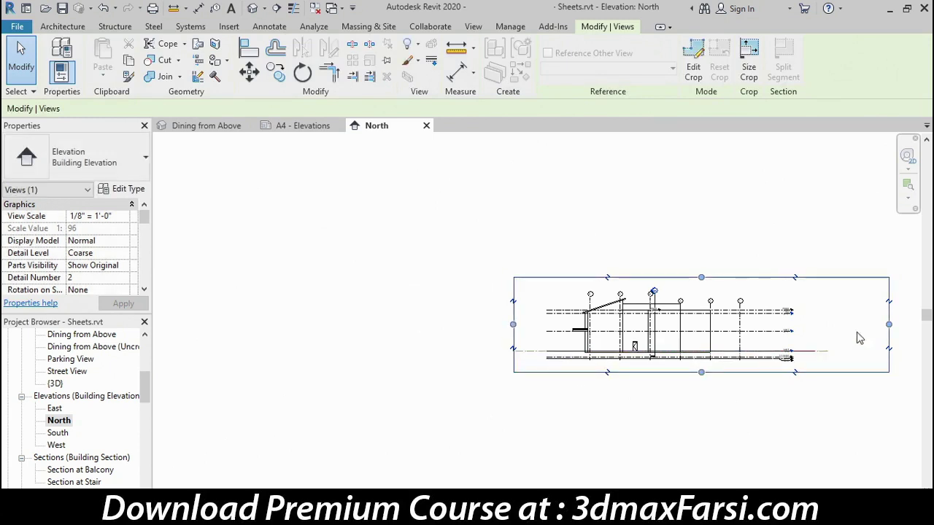
drag(889, 324, 807, 326)
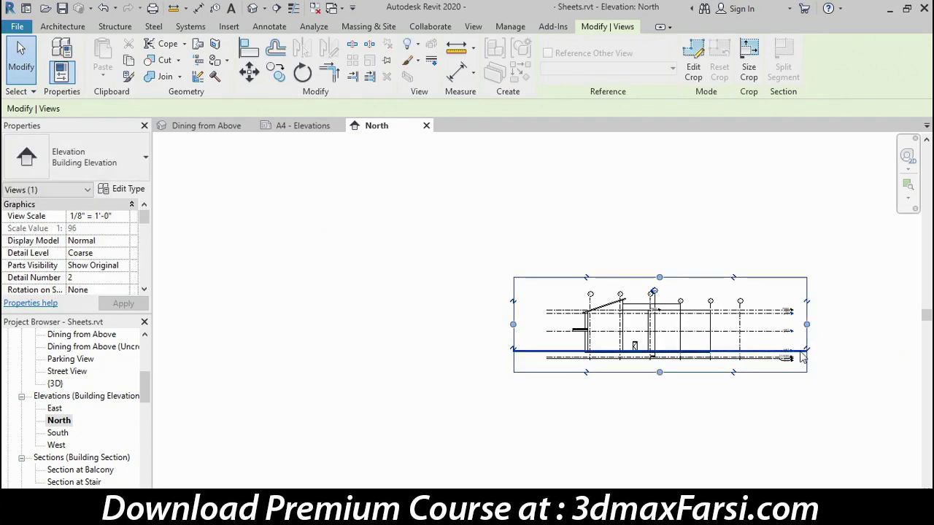
click(756, 433)
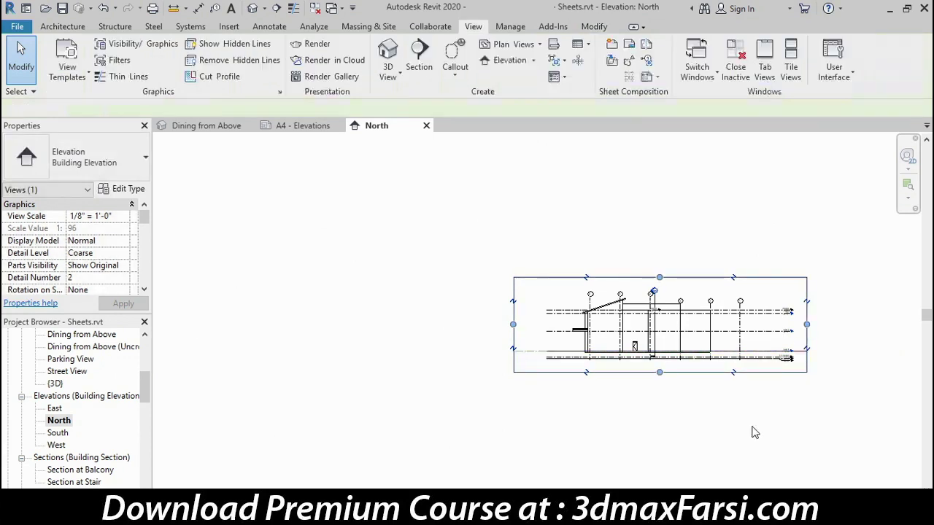
click(394, 495)
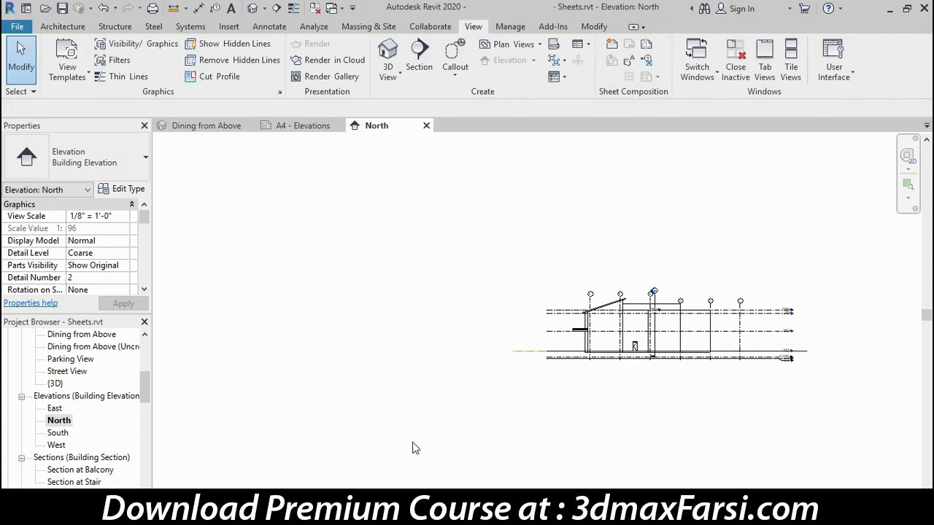
- Close the North elevation and open the empty sheet A1 - First Floor
click(426, 126)
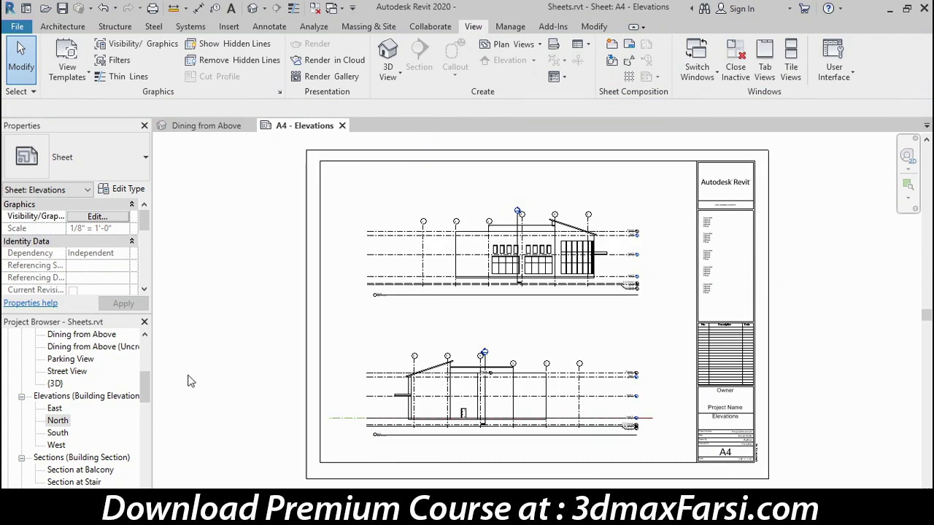
drag(145, 378, 145, 429)
click(87, 433)
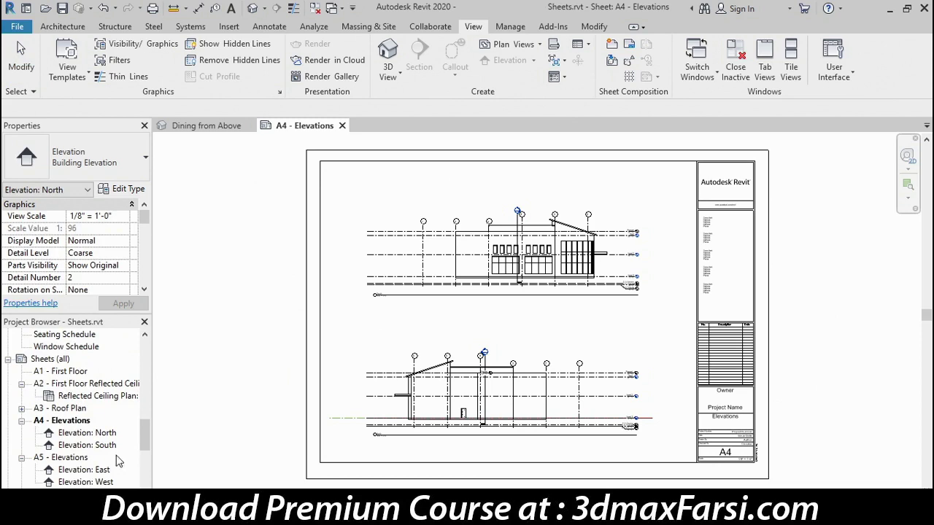
drag(145, 436, 145, 428)
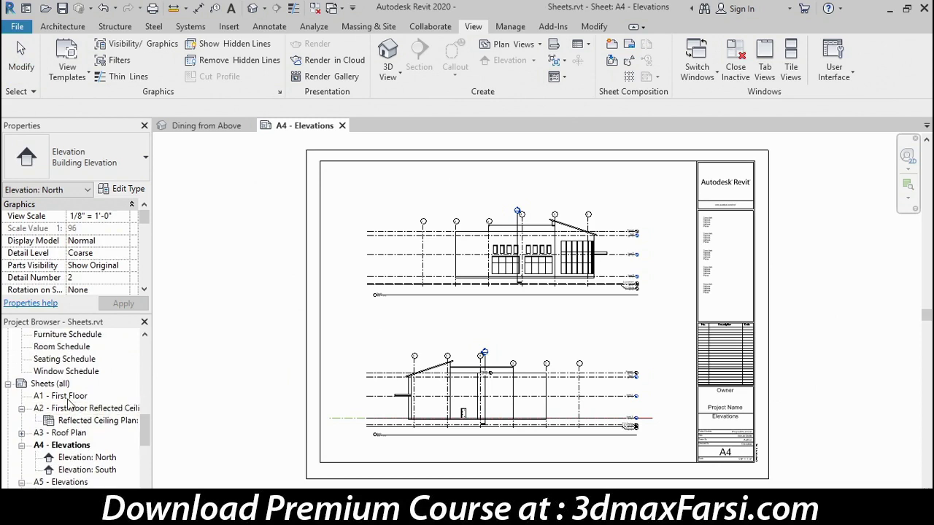
click(67, 395)
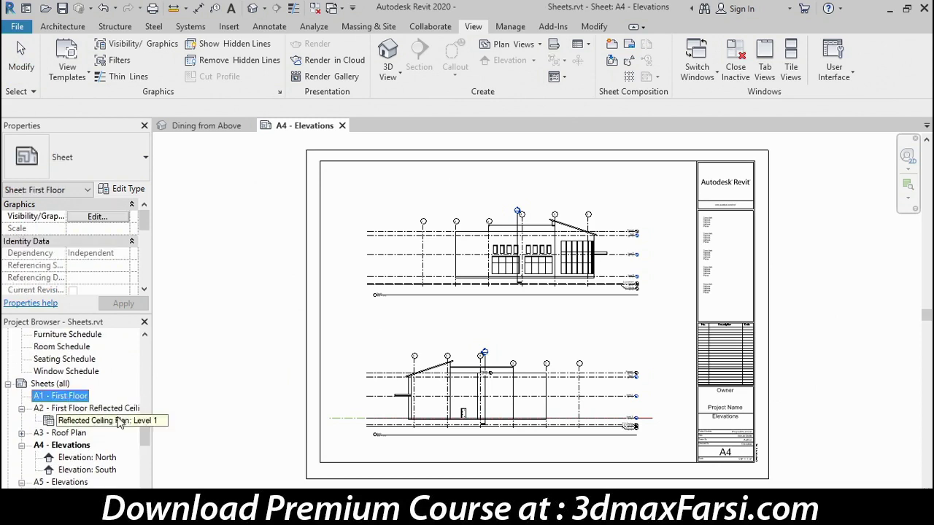
double_click(42, 396)
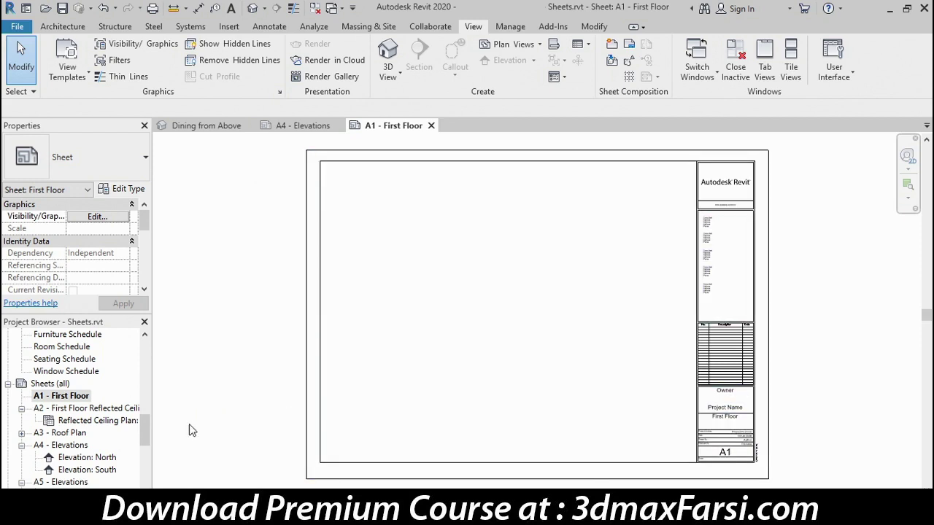
- Drag the Level 1 floor plan onto sheet A1 as a 1/8" = 1'-0" viewport
drag(147, 431, 146, 352)
click(65, 397)
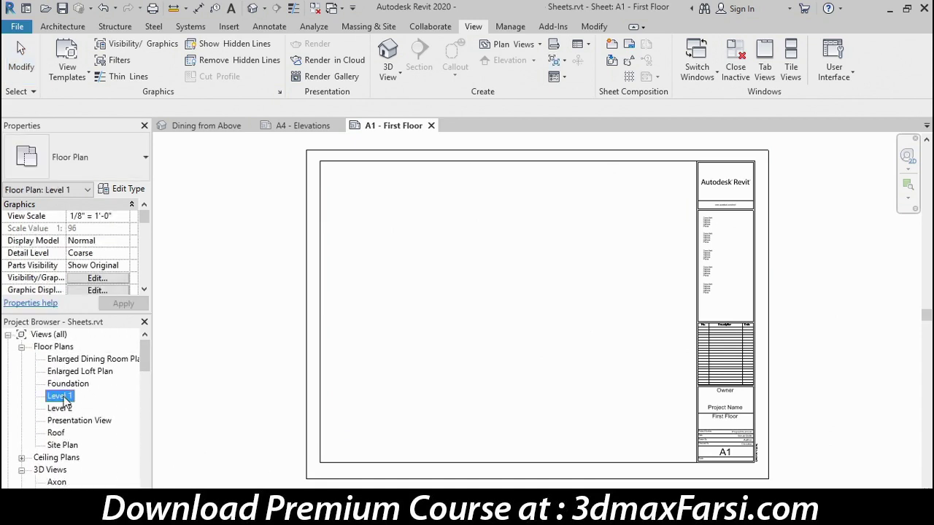
drag(65, 401, 256, 374)
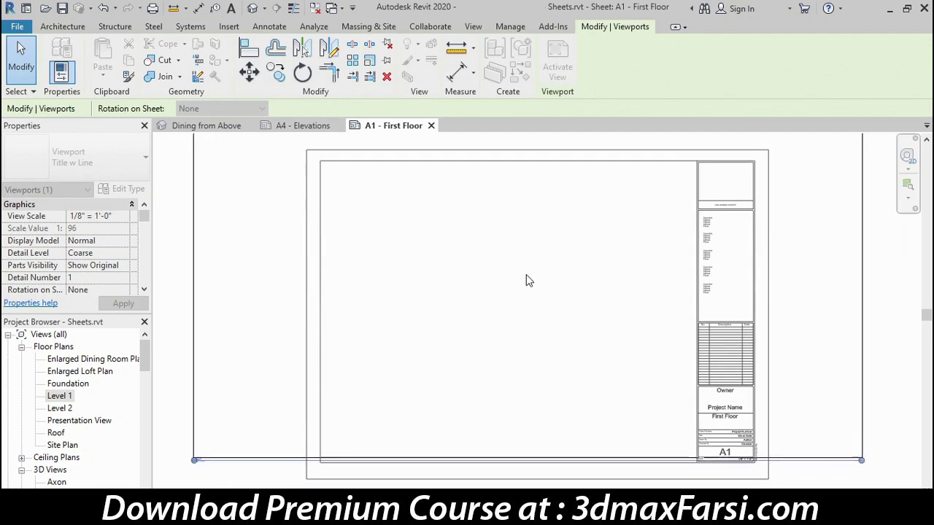
click(583, 329)
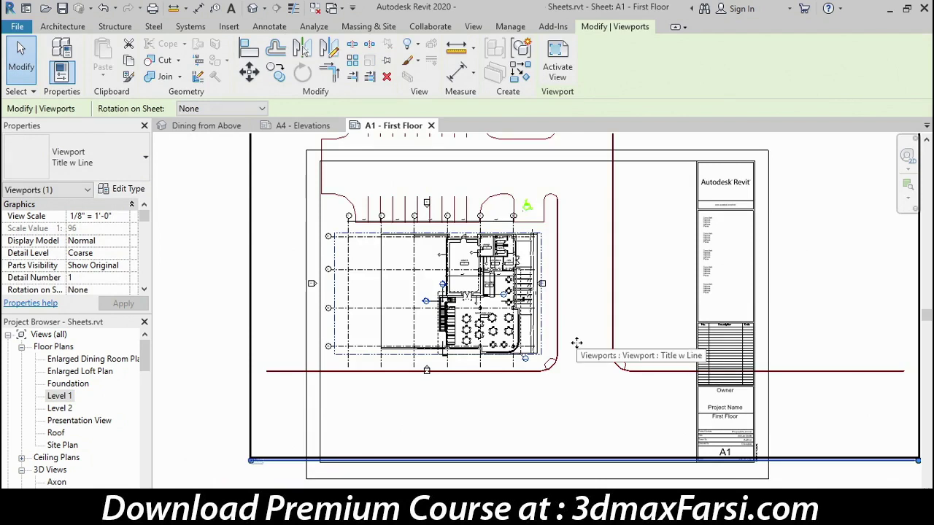
scroll(577, 343, down, 1)
scroll(576, 368, down, 1)
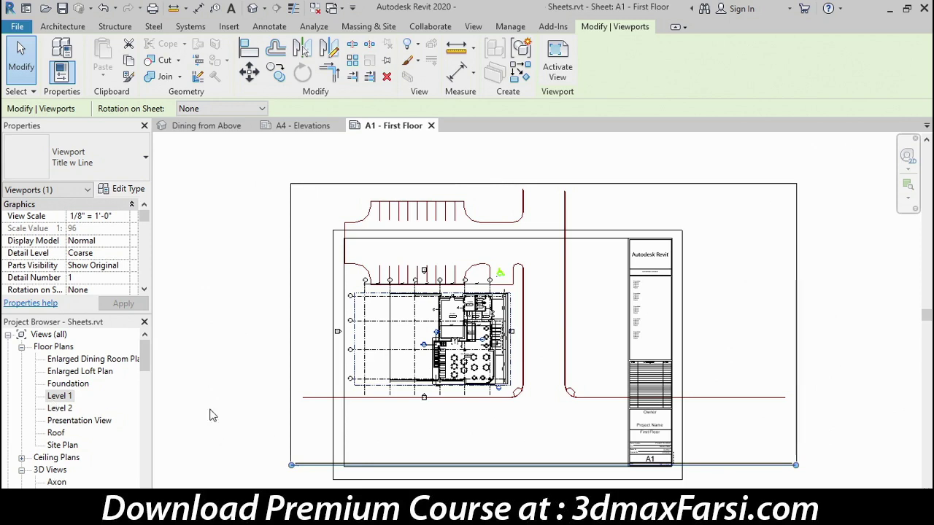
- Activate the Level 1 viewport and drag all four crop edges in around the building
right_click(548, 306)
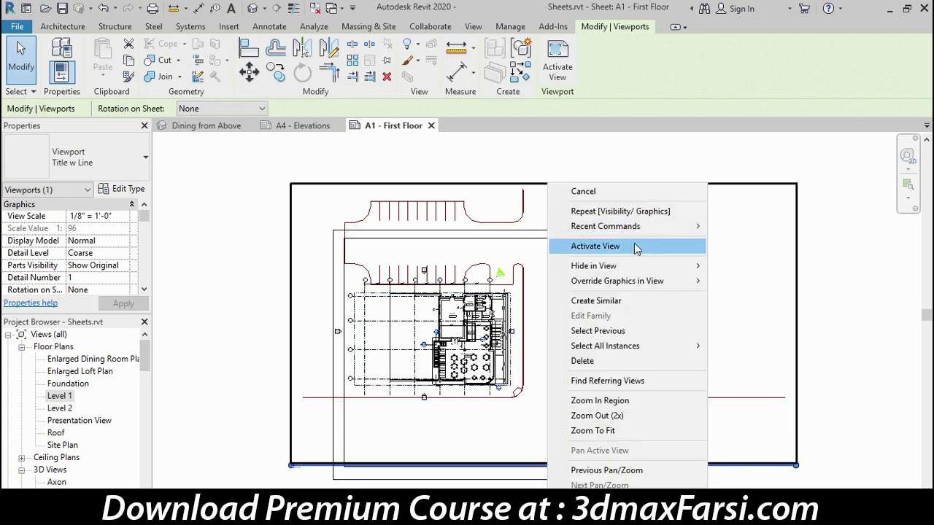
click(596, 246)
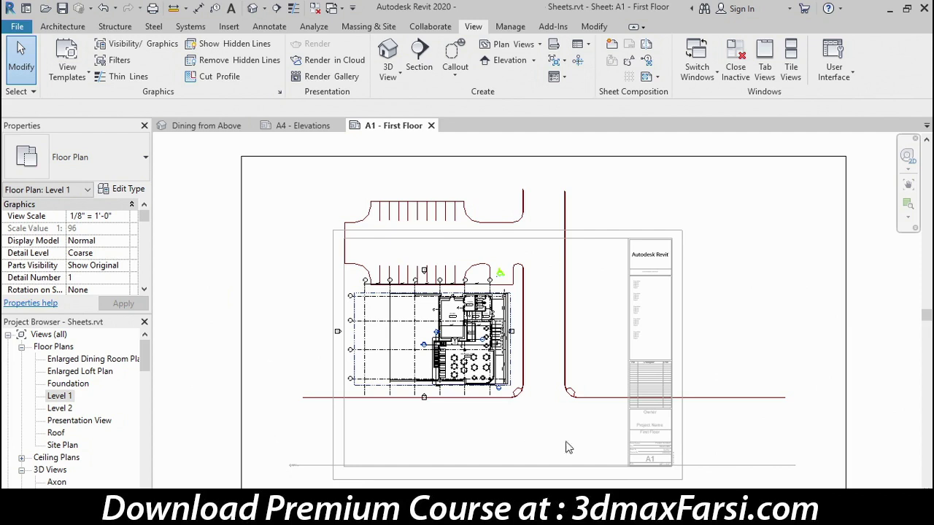
click(847, 316)
drag(846, 324, 527, 314)
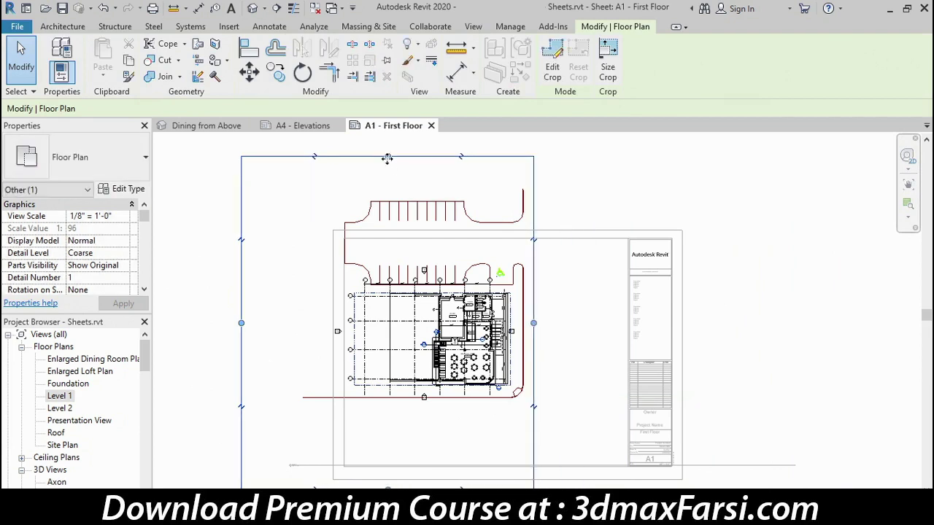
drag(388, 157, 386, 256)
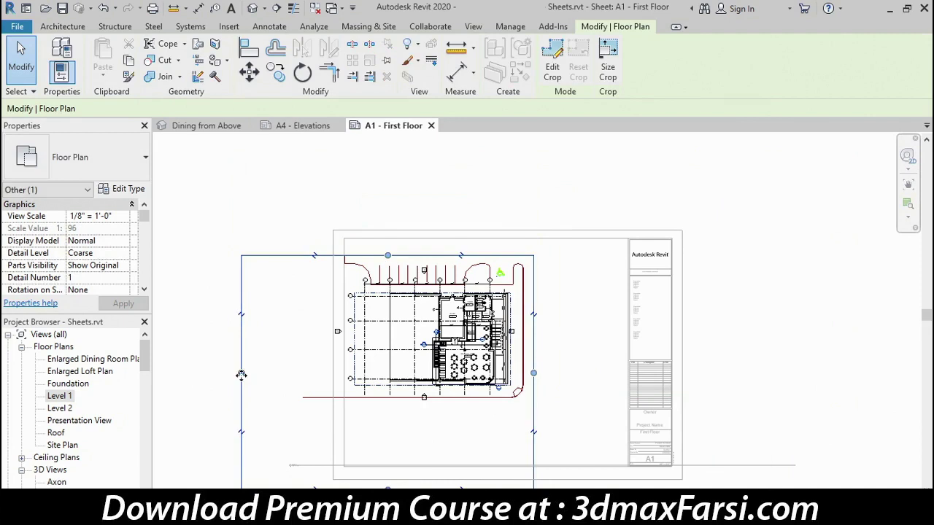
drag(243, 374, 330, 375)
drag(432, 487, 438, 407)
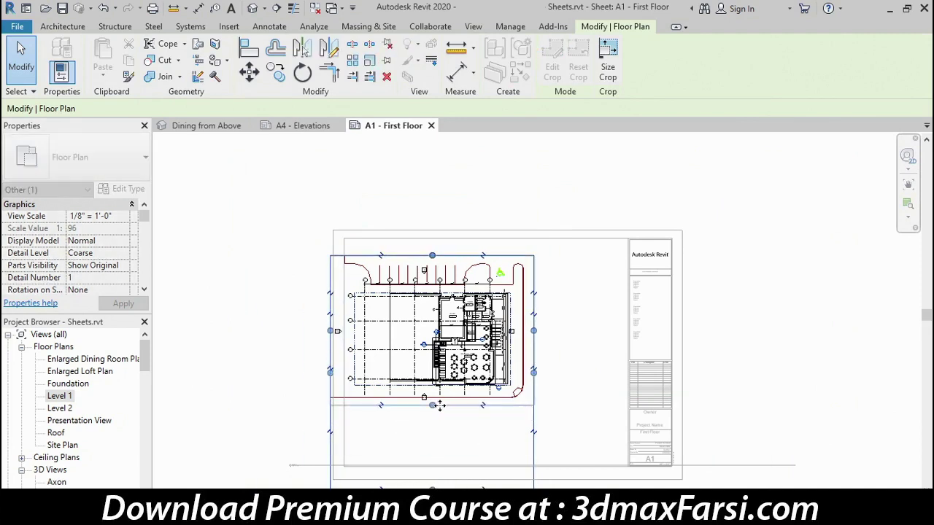
click(269, 370)
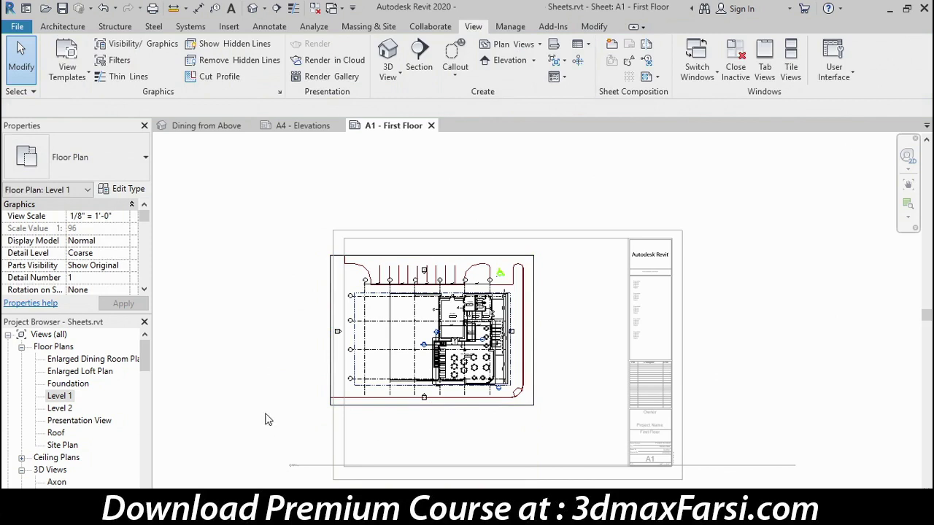
- Deactivate the view and move the Level 1 viewport into the title block
click(397, 315)
right_click(400, 300)
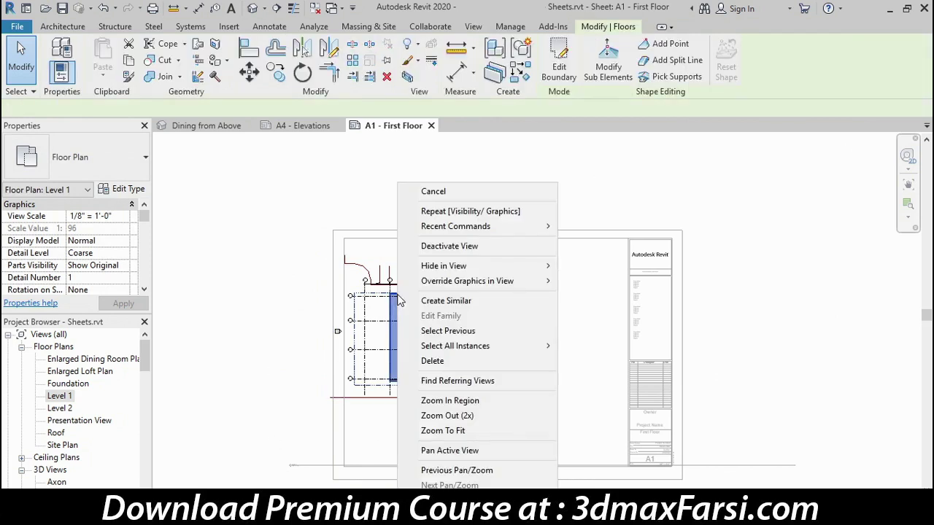
click(449, 246)
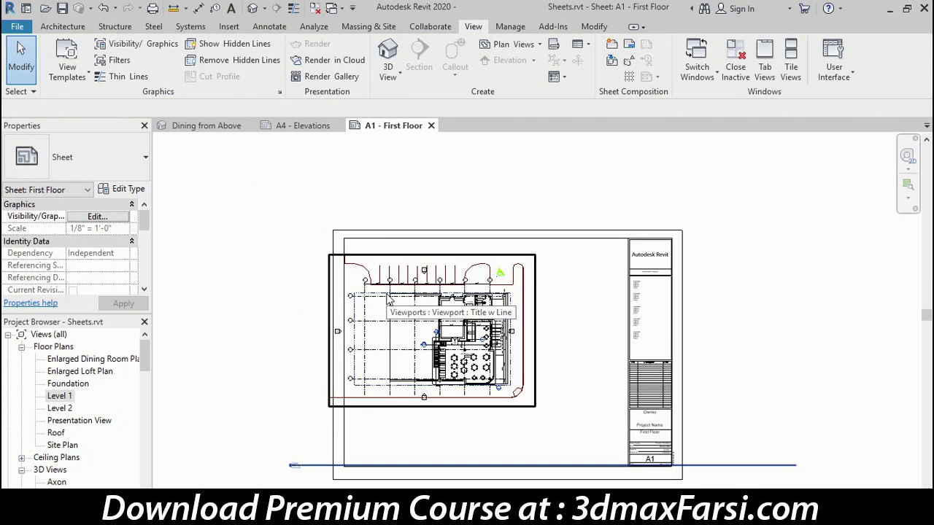
click(387, 297)
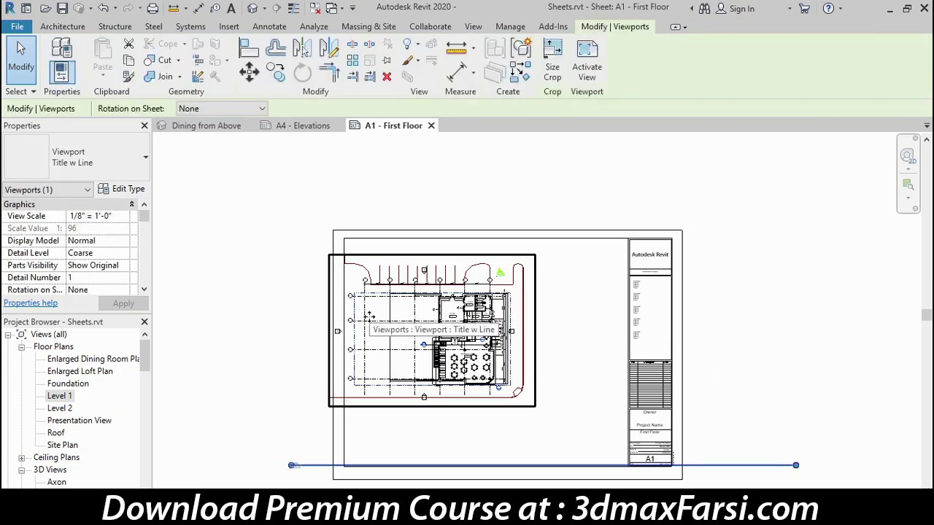
drag(370, 316, 392, 309)
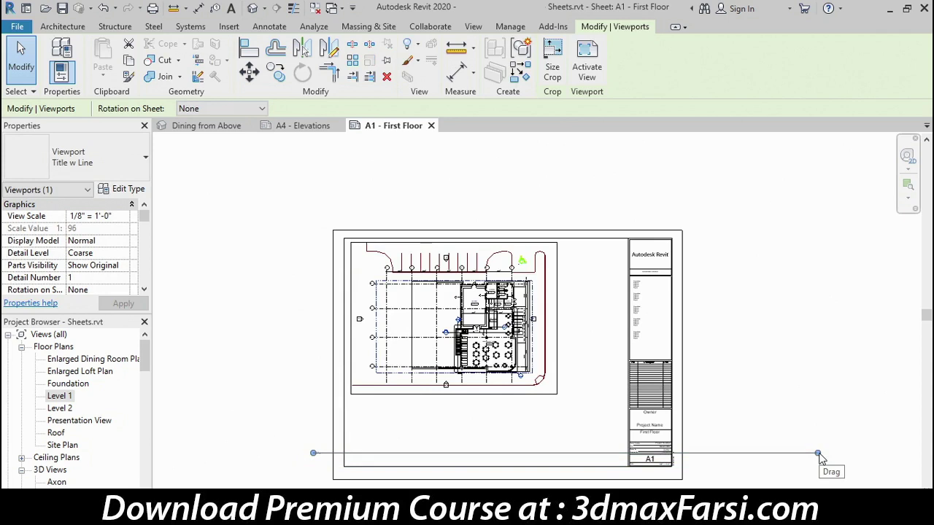
- Shorten the viewport's title line and move the title up beneath the plan
drag(818, 456, 418, 453)
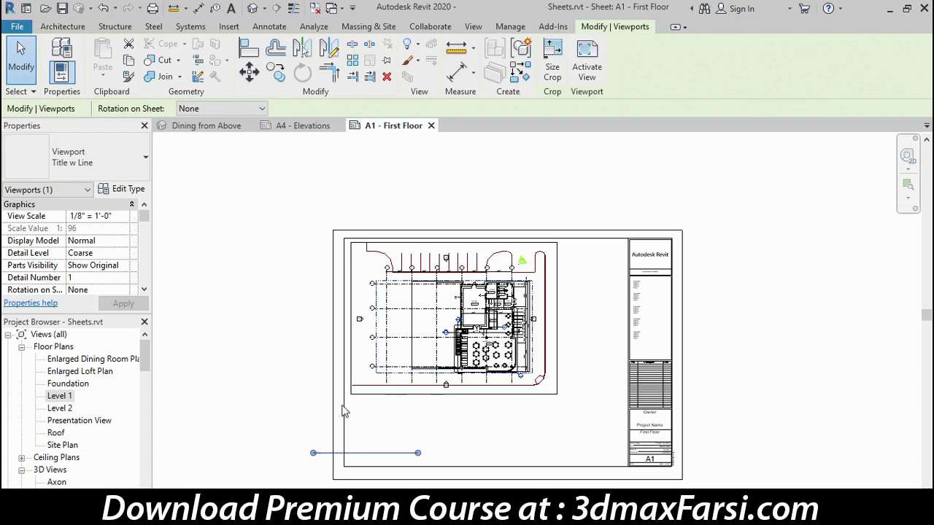
click(281, 394)
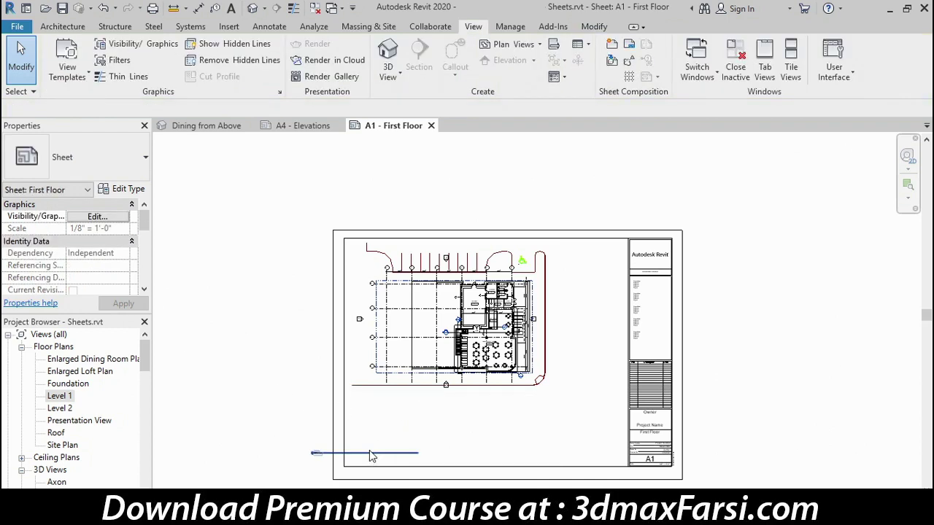
drag(370, 452, 414, 413)
click(288, 440)
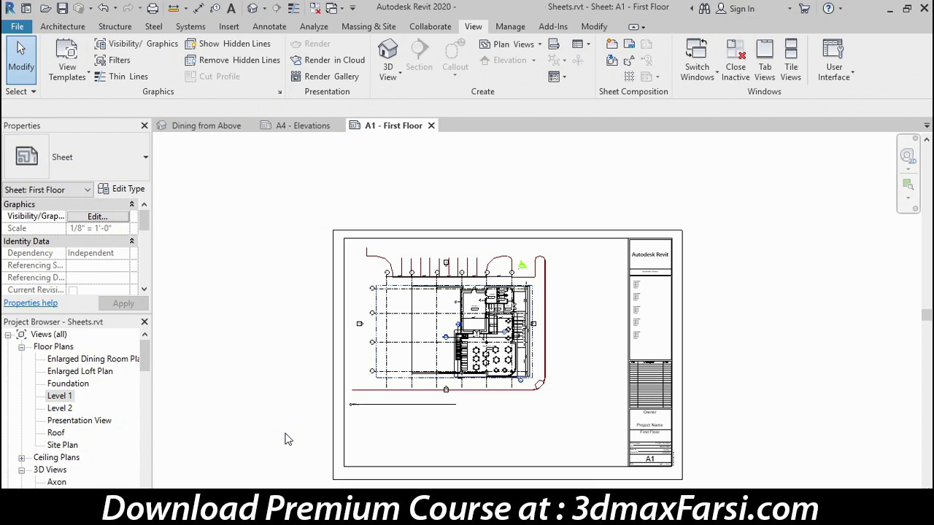
- Add a new sheet from Sheets (all) using the E1 30 x 42 Horizontal titleblock, creating C2 - Unnamed
drag(144, 357, 141, 438)
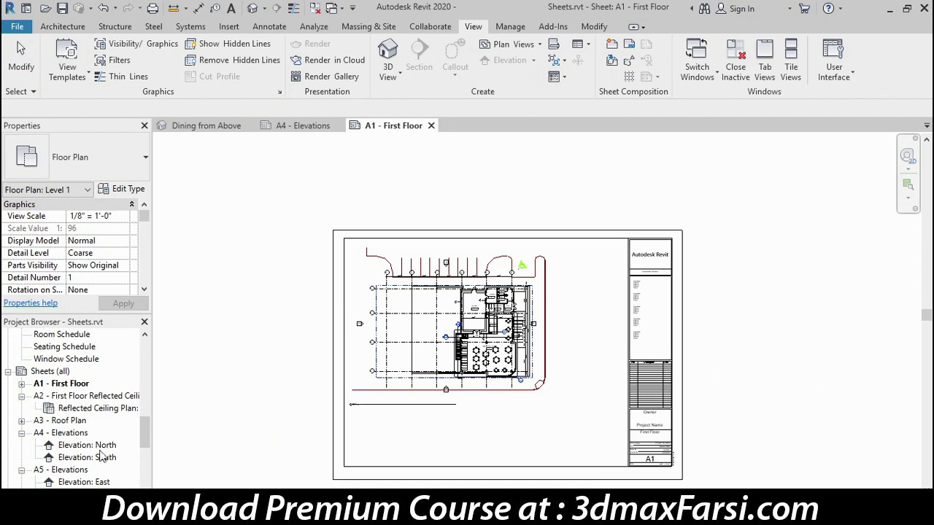
mouse_move(143, 431)
mouse_down()
mouse_move(144, 457)
mouse_move(146, 422)
mouse_up()
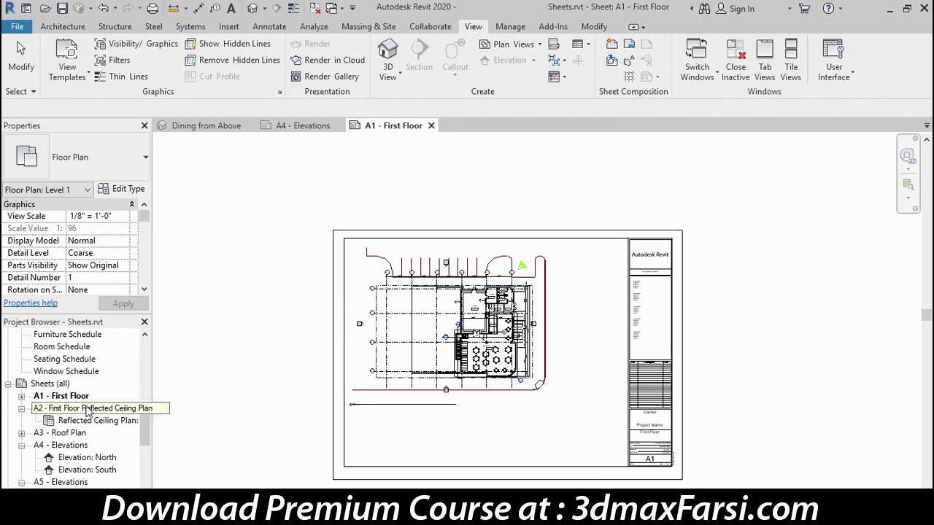
right_click(57, 384)
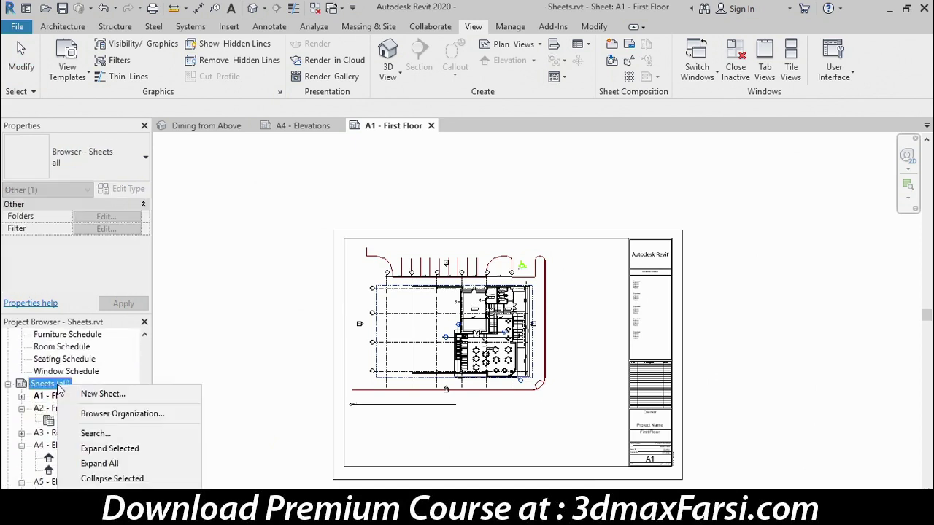
click(153, 398)
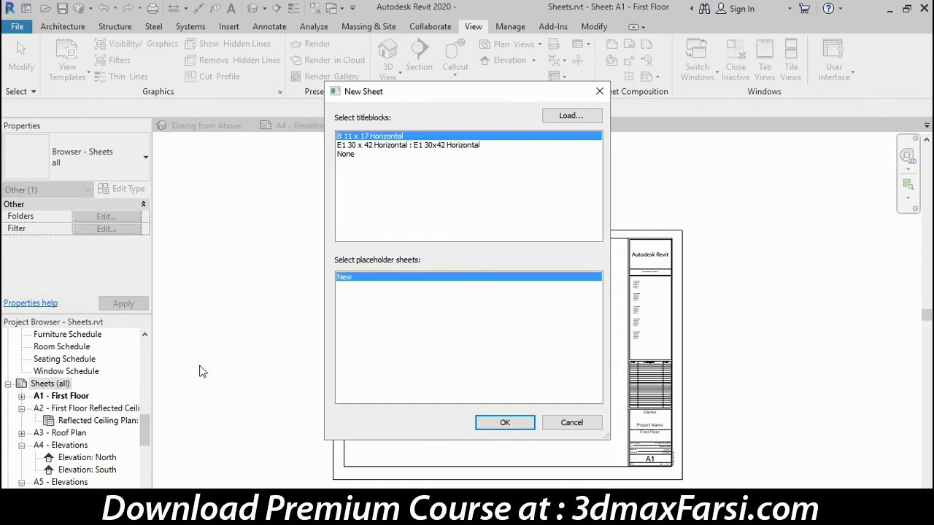
click(392, 147)
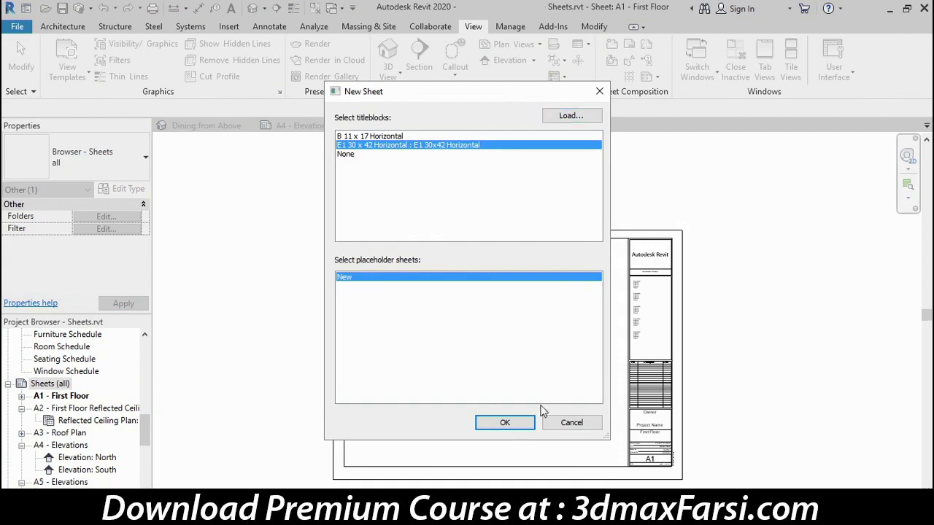
click(521, 423)
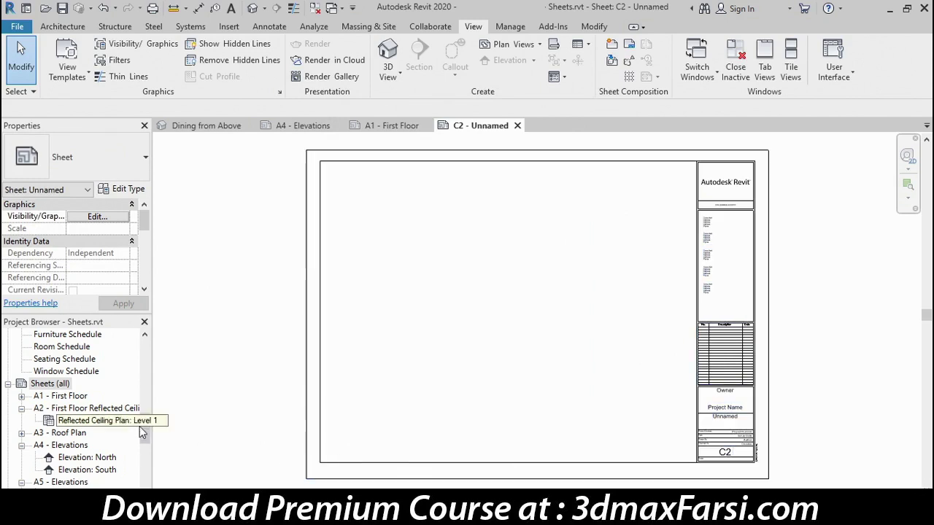
- Change the new sheet's number from C2 to A14 in the title block
drag(146, 431, 145, 474)
click(78, 395)
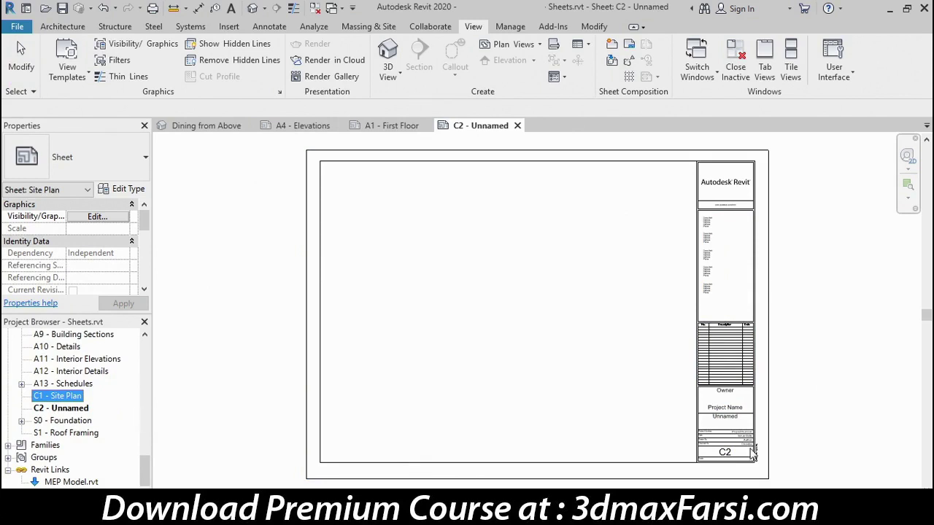
click(802, 447)
click(772, 424)
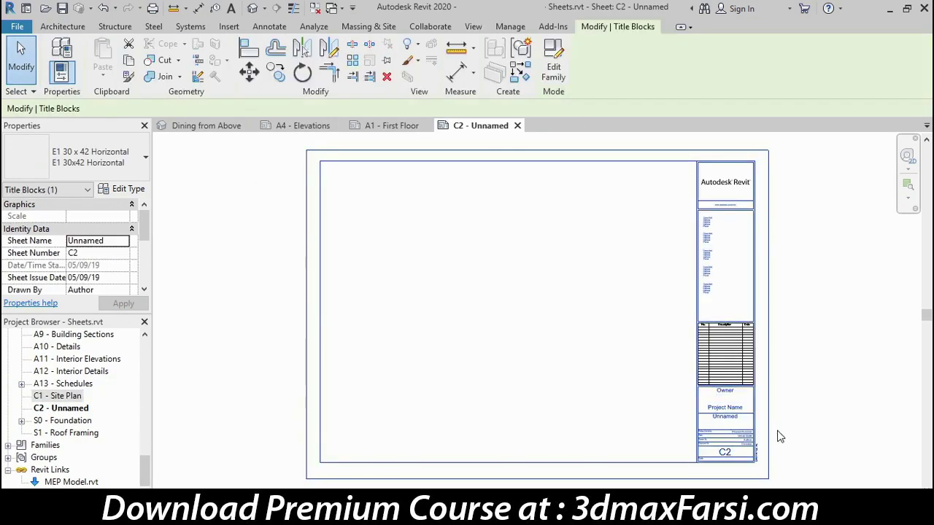
click(729, 456)
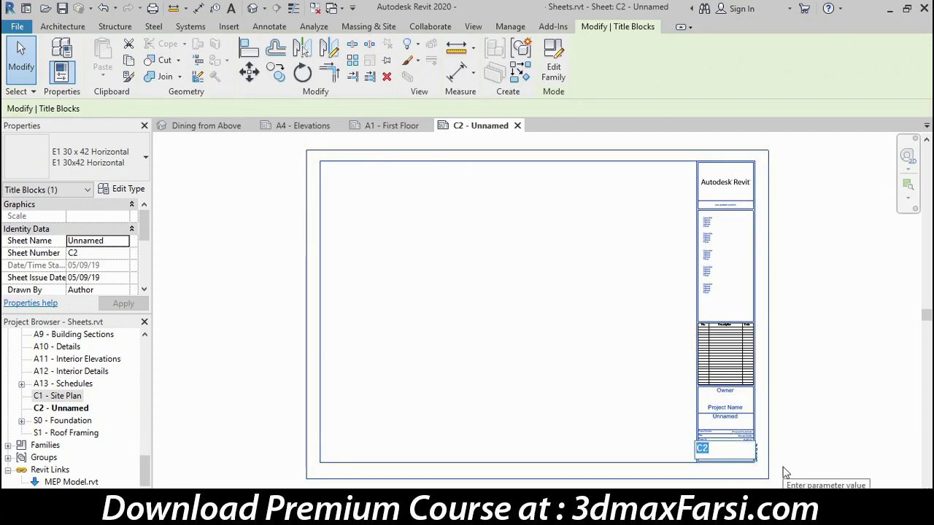
text(A14)
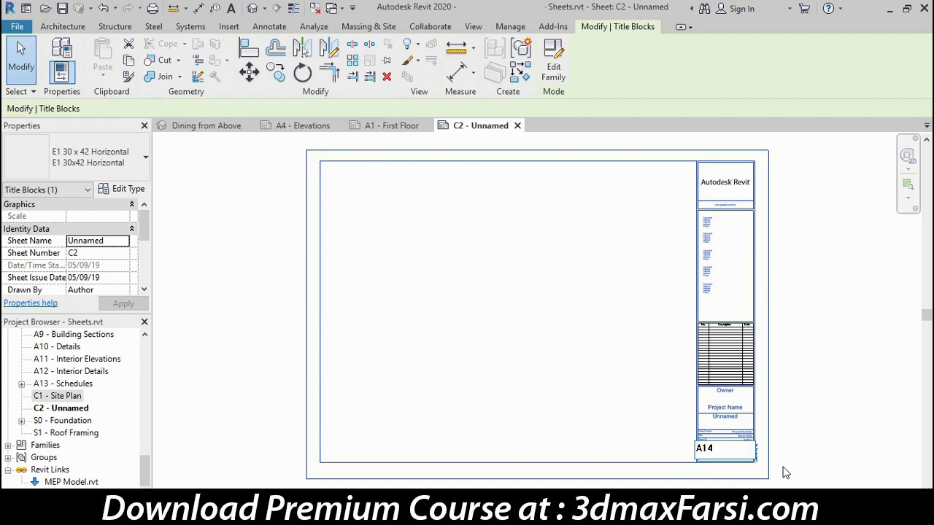
click(785, 473)
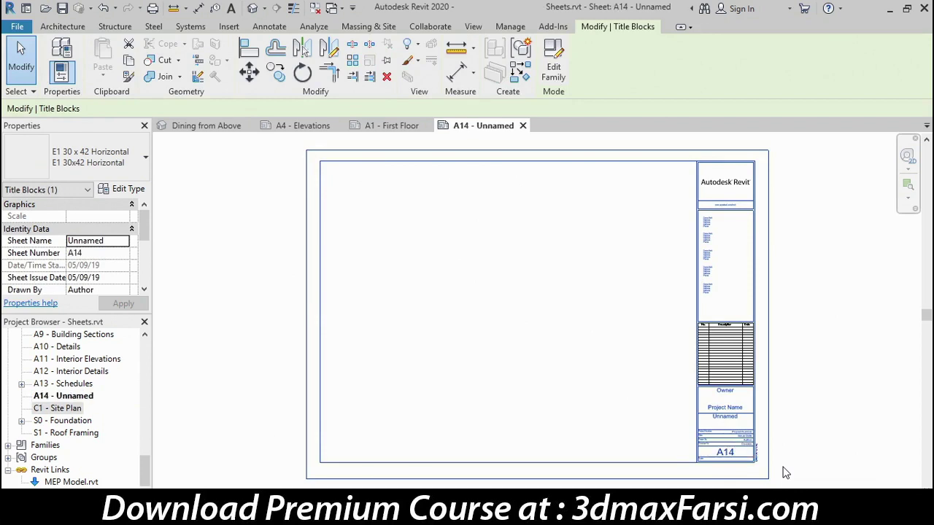
- Rename the sheet from Unnamed to Seating Plans in the title block
click(727, 422)
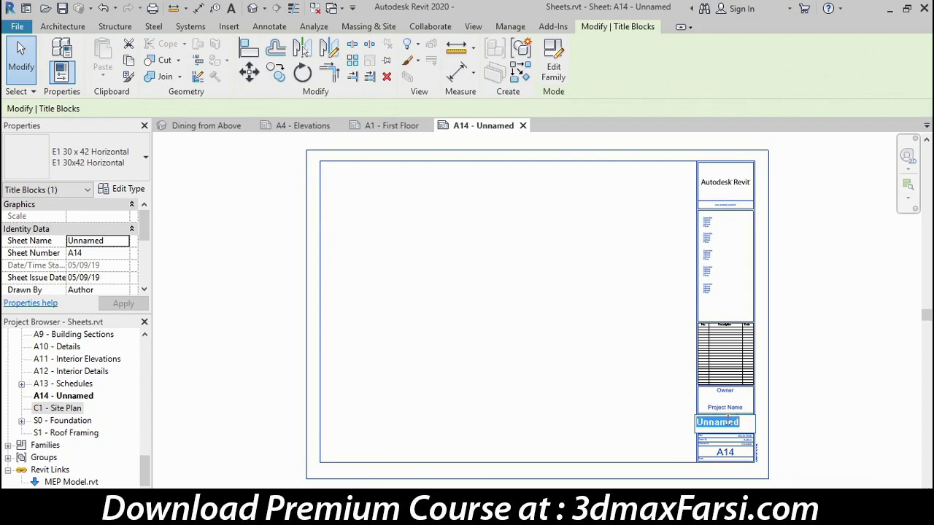
text(Seating Plans)
key(Return)
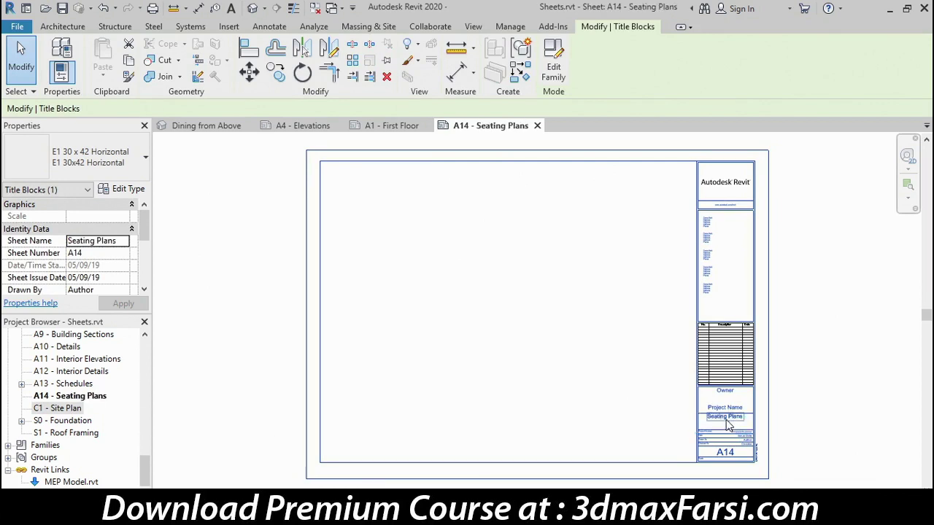
click(794, 417)
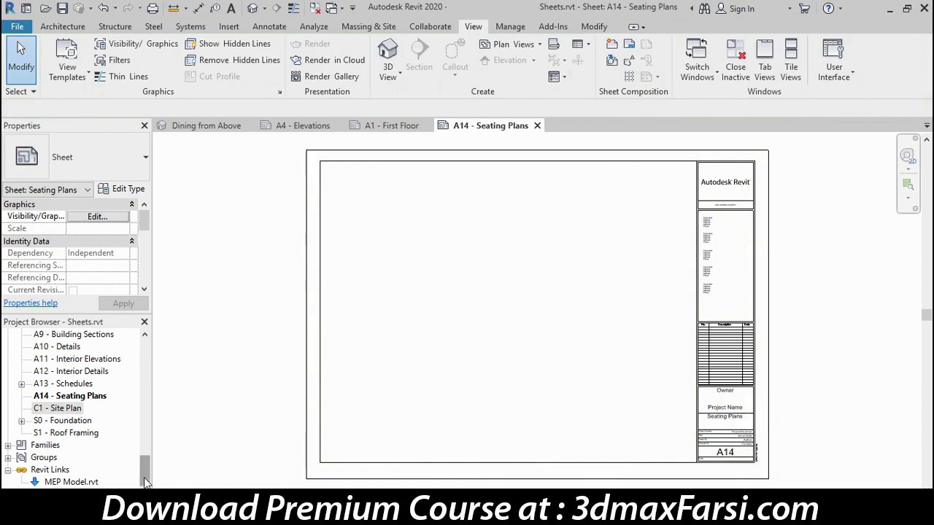
- Place Enlarged Dining Room Plan at A14's left and Enlarged Loft Plan to its right
drag(145, 481, 155, 361)
click(77, 361)
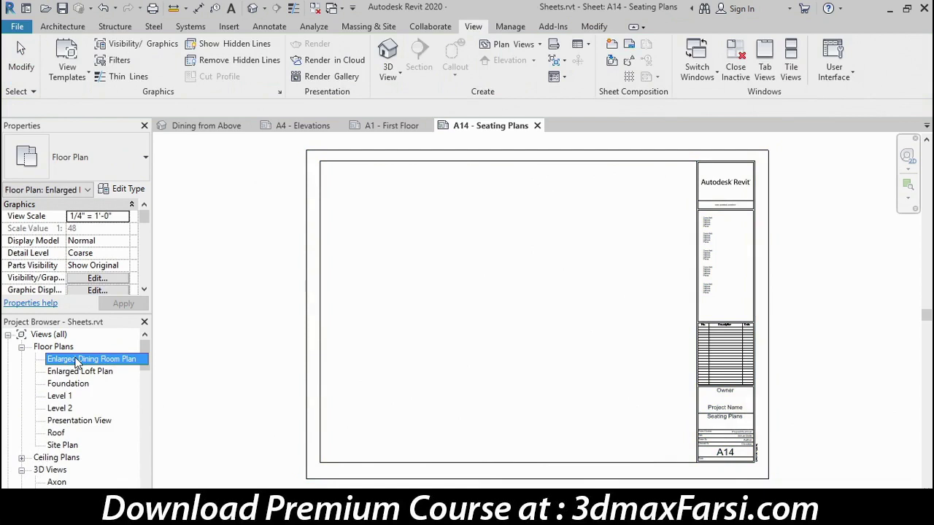
drag(76, 360, 410, 363)
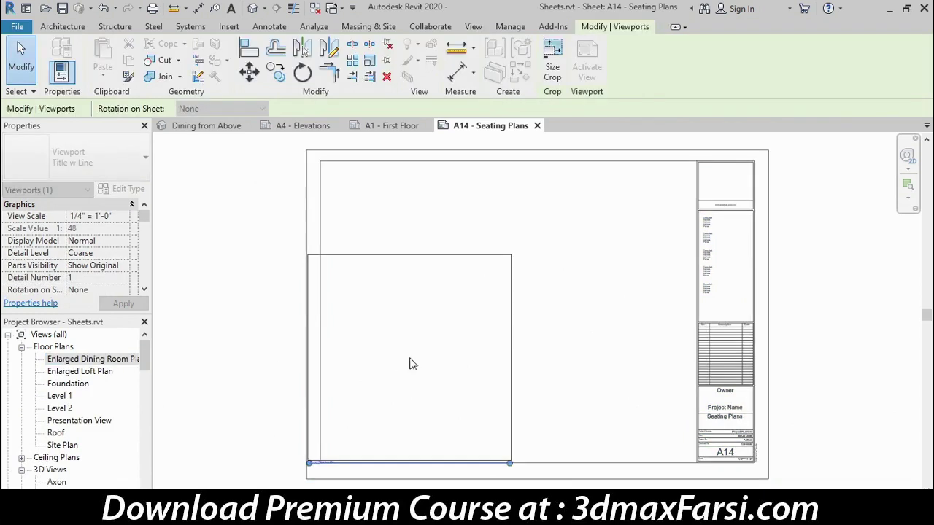
click(430, 297)
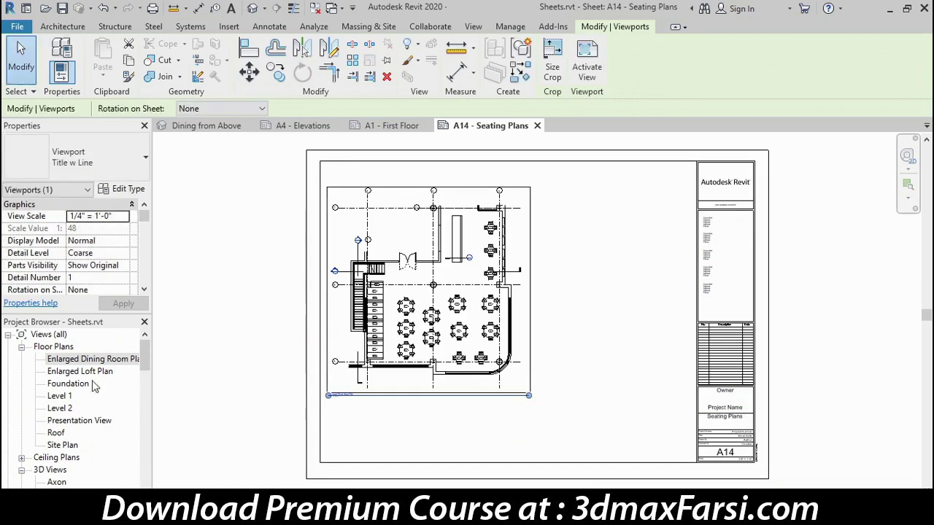
click(60, 373)
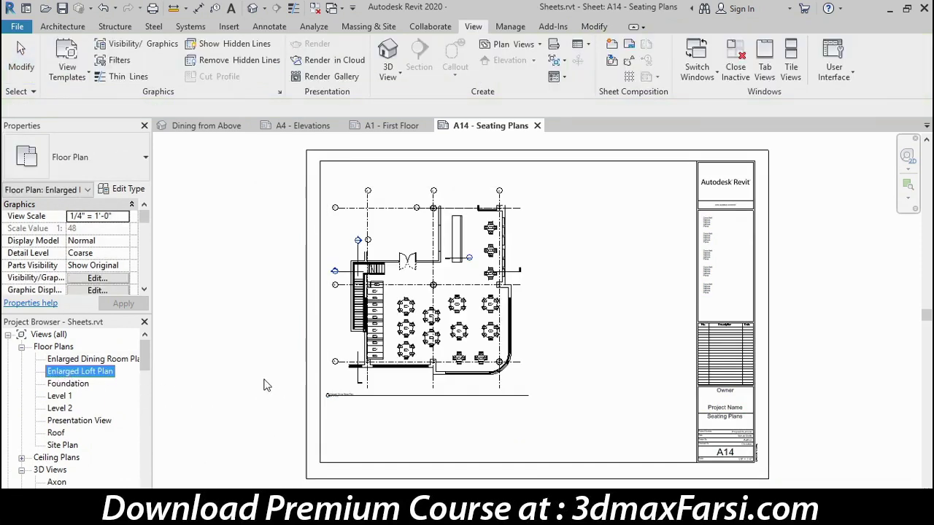
drag(266, 386, 613, 302)
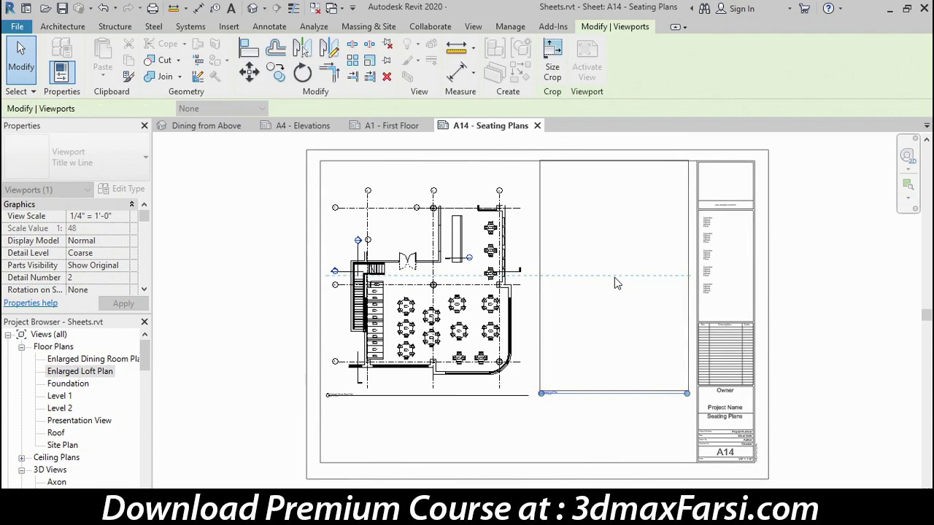
click(615, 278)
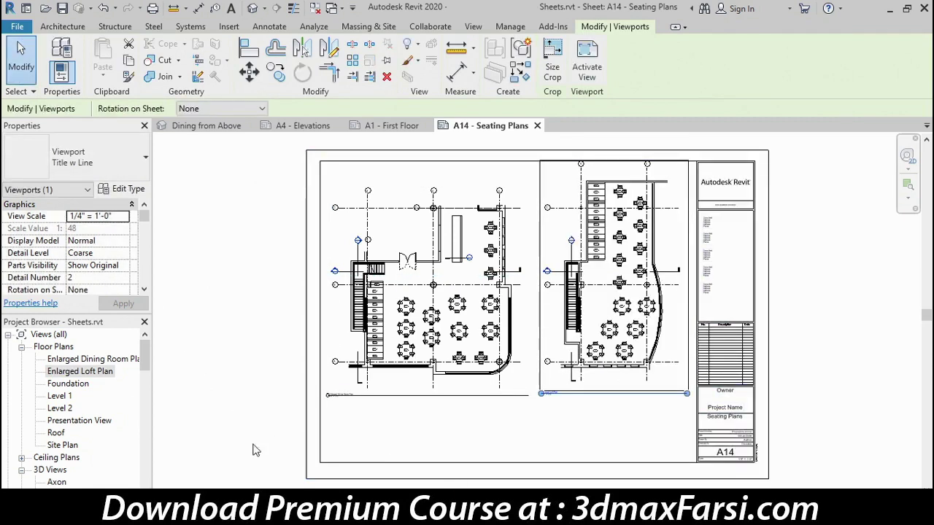
click(255, 419)
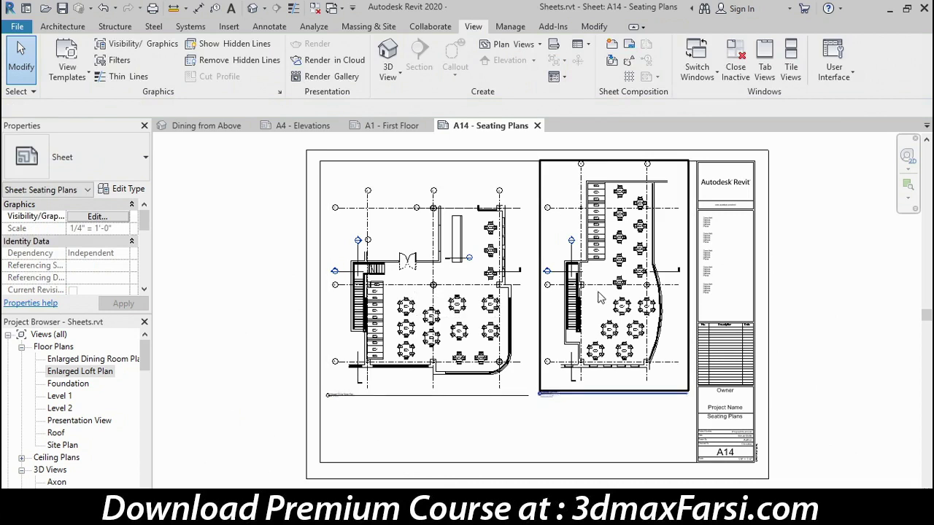
- Check the Enlarged Loft Plan title, then inspect A1 - First Floor's section tag and Main Dining Space
scroll(329, 417, up, 5)
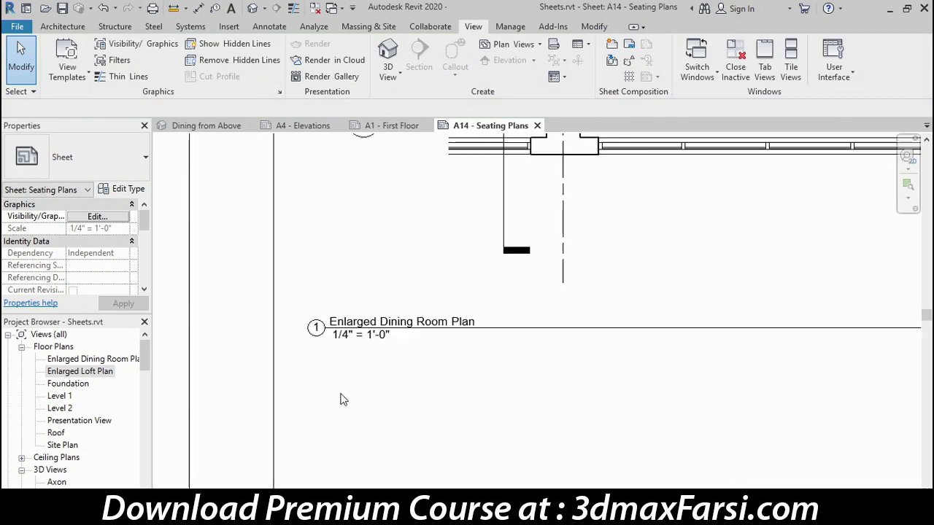
middle_drag(861, 391, 379, 424)
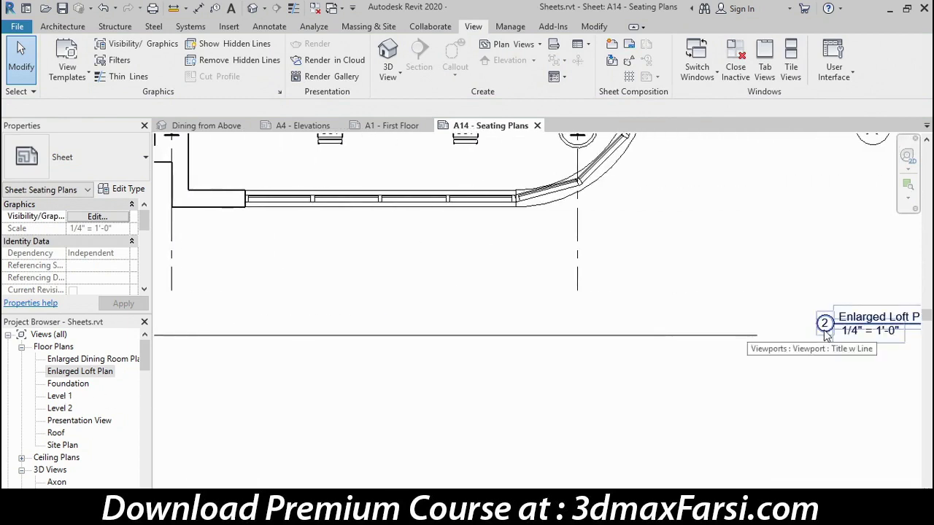
click(389, 128)
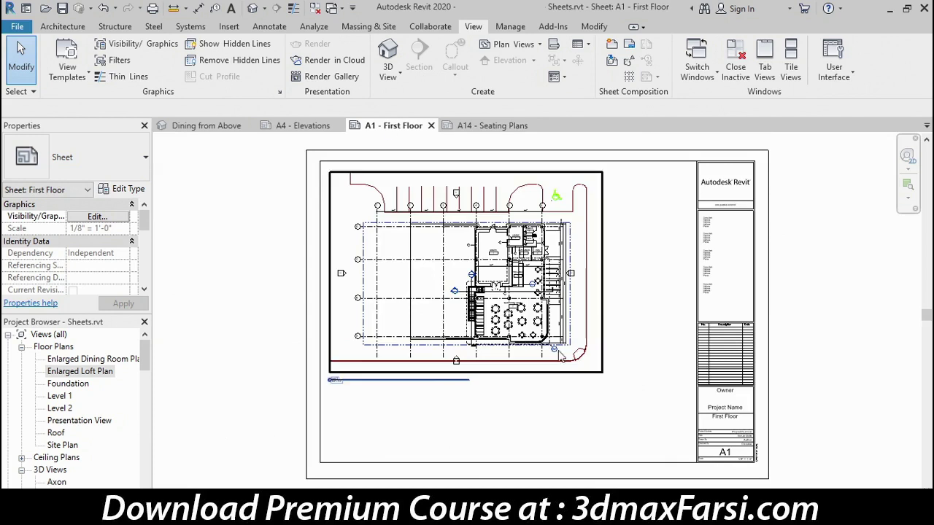
scroll(557, 351, up, 5)
scroll(559, 354, up, 1)
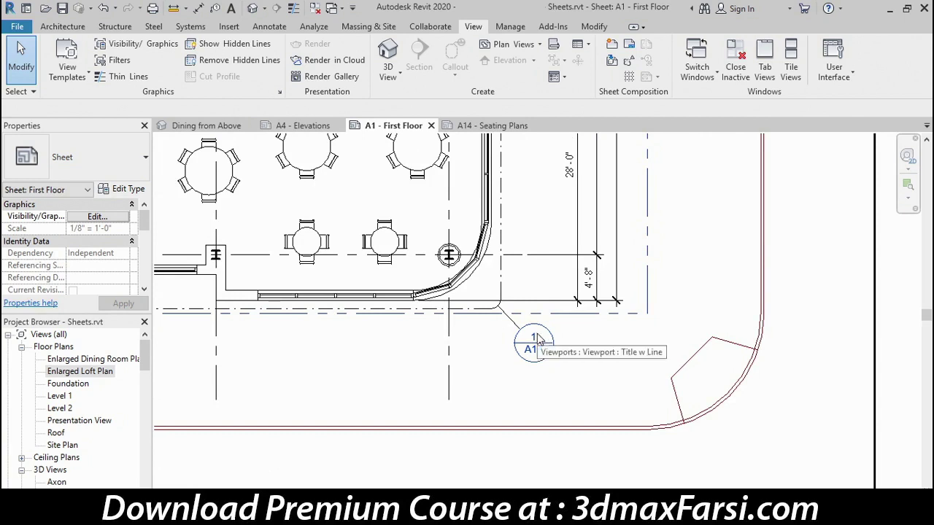
middle_drag(237, 411, 865, 329)
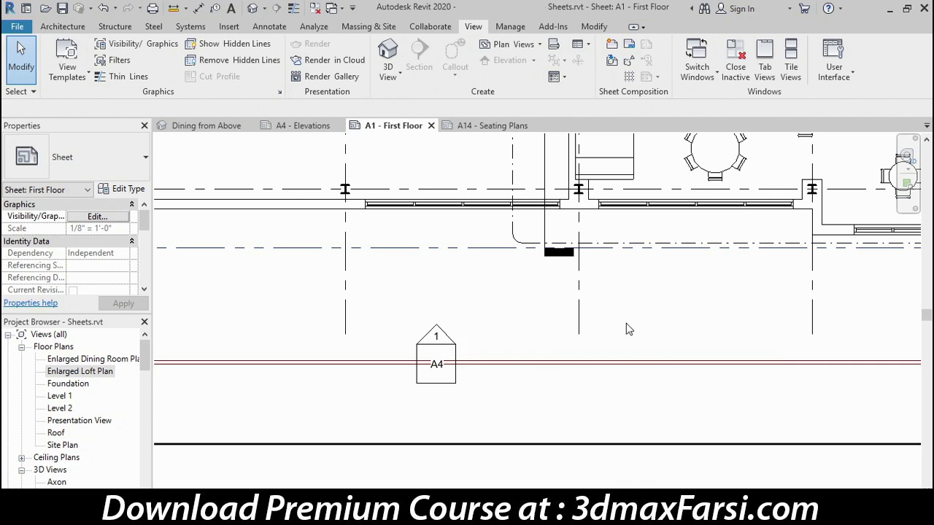
scroll(624, 327, down, 4)
middle_drag(636, 358, 580, 398)
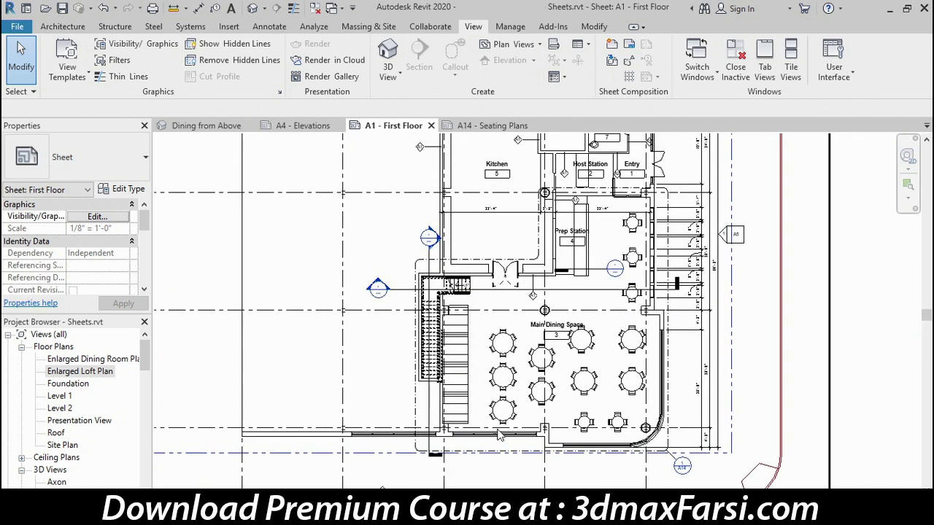